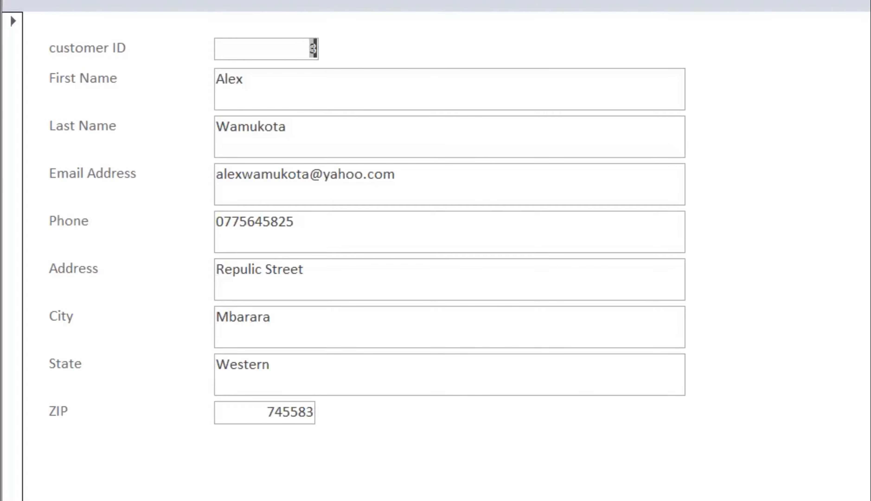
Step: Go to a new blank record in the customer form and enter the customer's first name
{"action": "key", "text": "Page_Down"}
{"action": "key", "text": "Page_Down"}
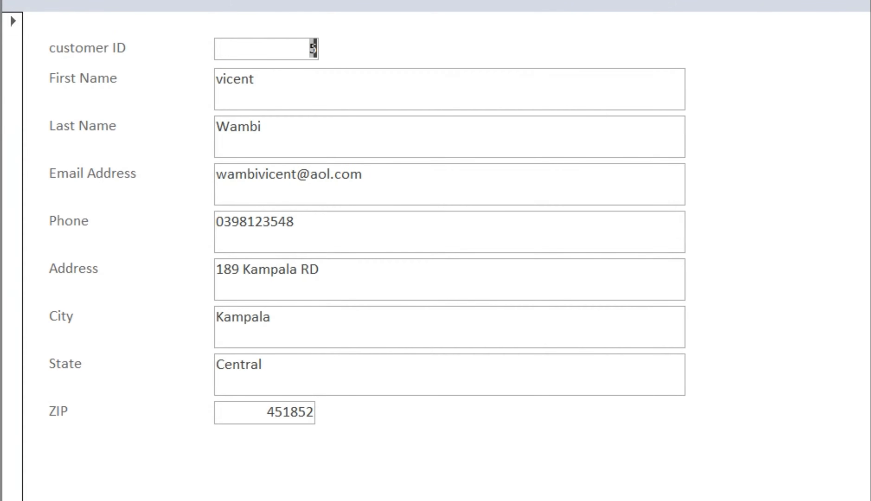
{"action": "key", "text": "Page_Down"}
{"action": "key", "text": "Page_Down"}
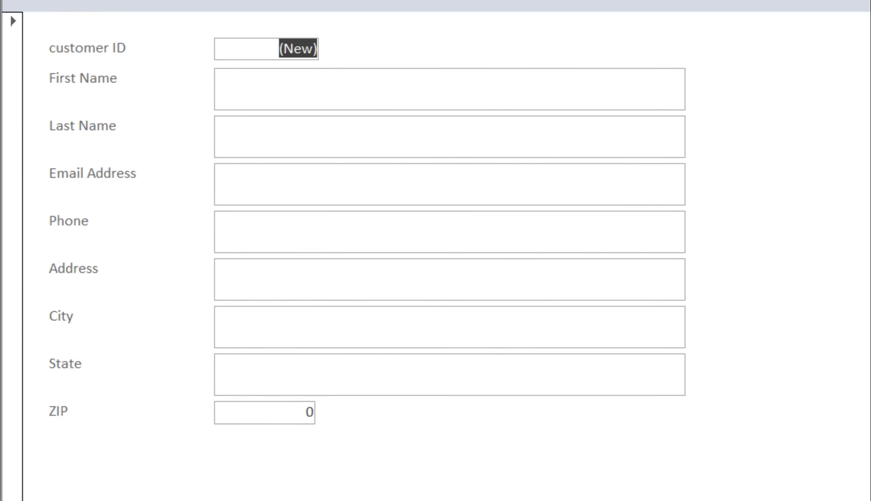
{"action": "left_click", "coordinate": [284, 89]}
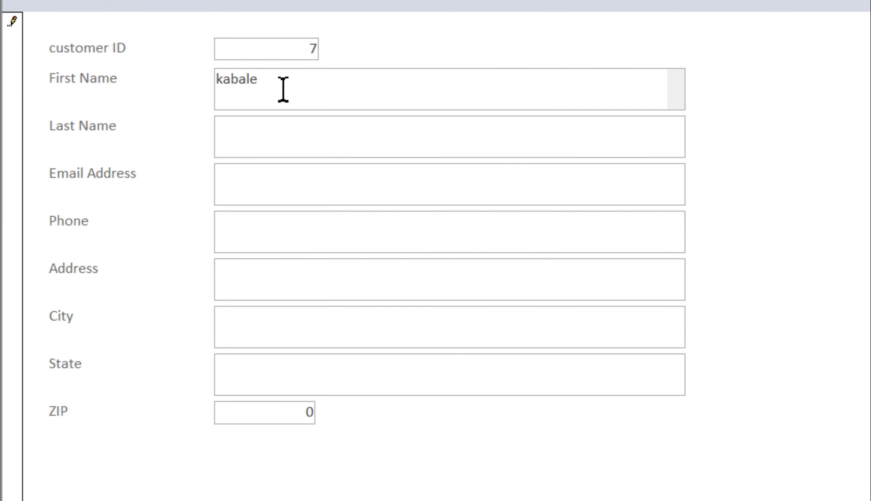
Step: Enter the customer's last name with a capital initial and move on to the Email Address field
{"action": "left_click", "coordinate": [282, 143]}
{"action": "type", "text": "en"}
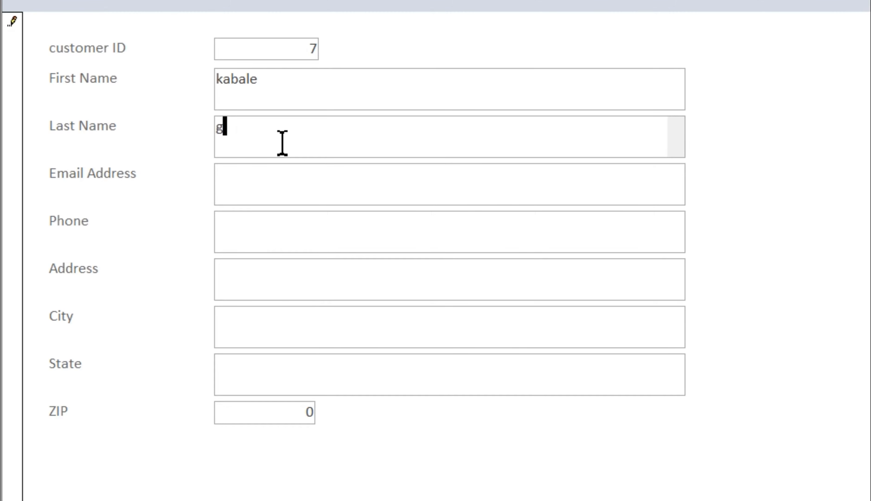
{"action": "key", "text": "BackSpace"}
{"action": "key", "text": "BackSpace"}
{"action": "key", "text": "Caps_Lock"}
{"action": "key", "text": "Caps_Lock"}
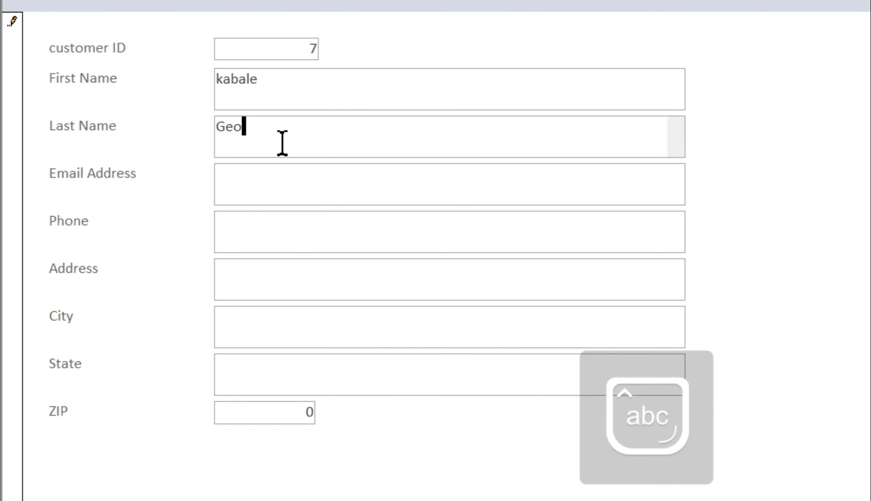
{"action": "left_click", "coordinate": [277, 192]}
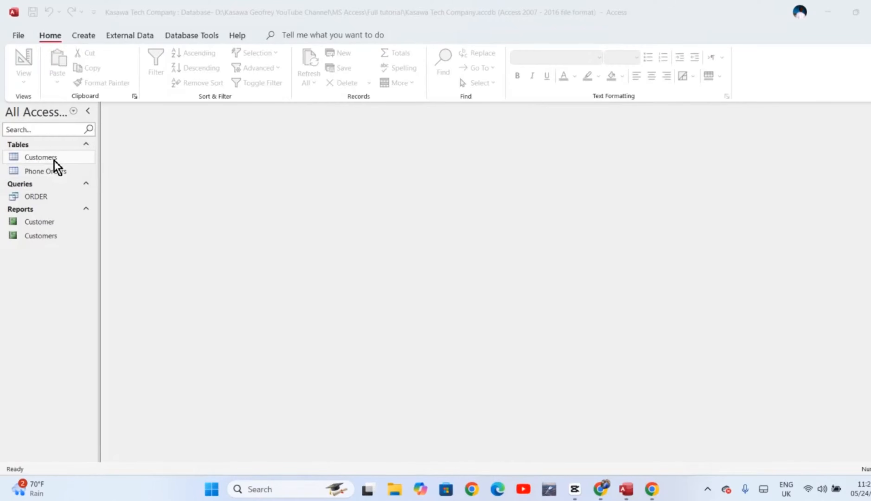
Step: Create an automatic form based on the Customers table
{"action": "left_click", "coordinate": [54, 161]}
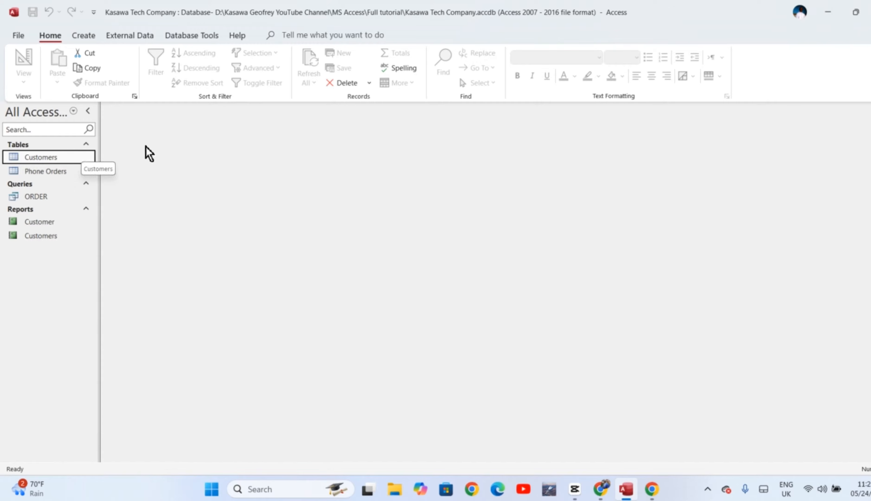
{"action": "left_click", "coordinate": [84, 37]}
{"action": "left_click", "coordinate": [229, 68]}
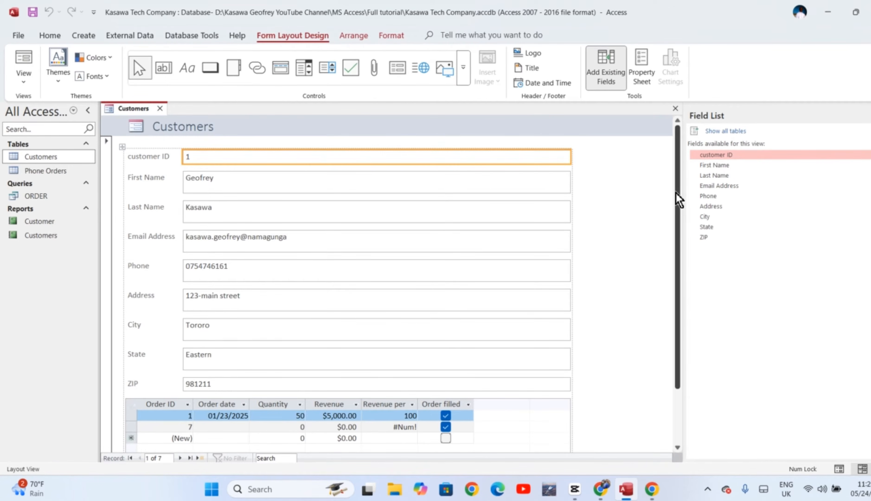
Step: Delete the orders subform located below the ZIP field of the Customers form
{"action": "left_click_drag", "start_coordinate": [679, 200], "coordinate": [681, 253]}
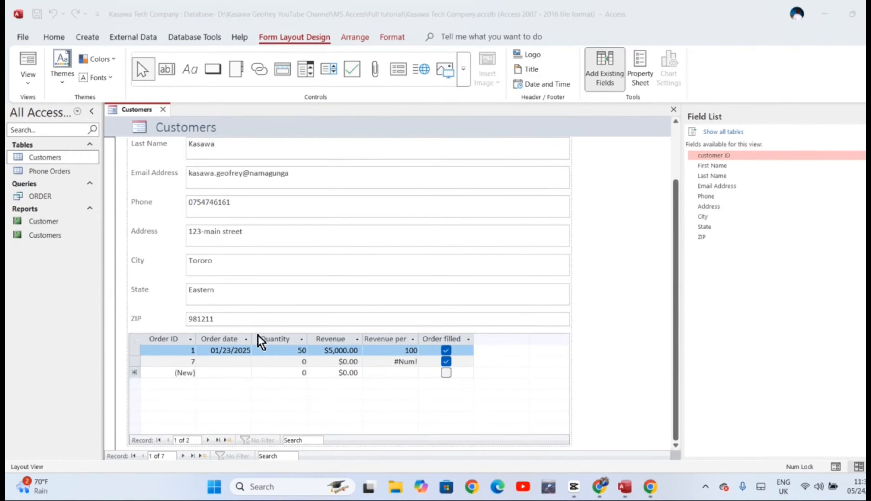
{"action": "left_click", "coordinate": [334, 362]}
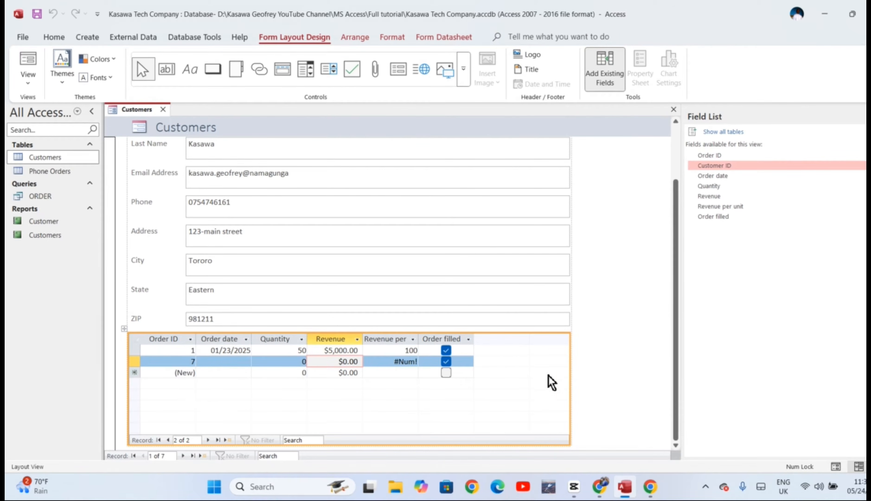
{"action": "left_click", "coordinate": [412, 336]}
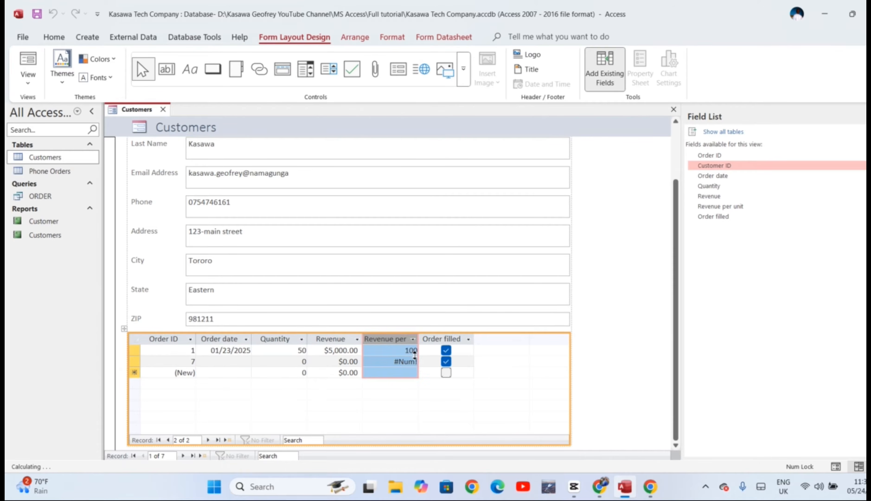
{"action": "left_click", "coordinate": [412, 339]}
{"action": "left_click", "coordinate": [468, 384]}
{"action": "left_click", "coordinate": [604, 383]}
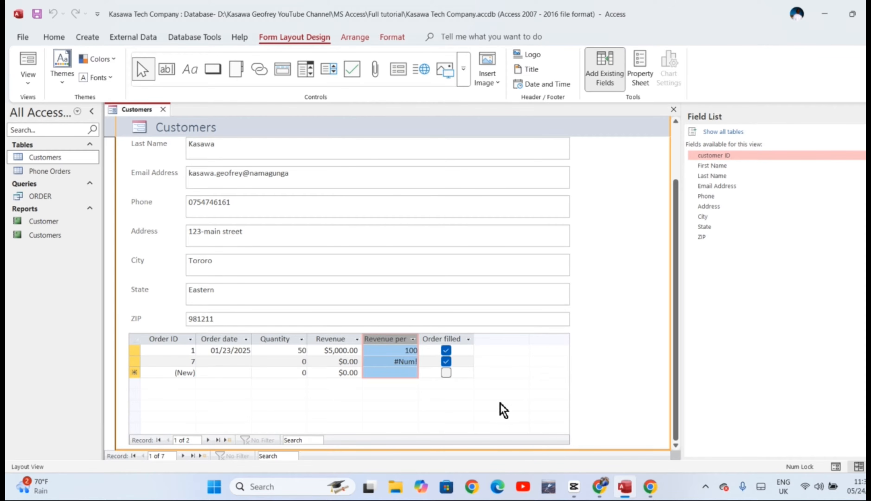
{"action": "left_click", "coordinate": [498, 375]}
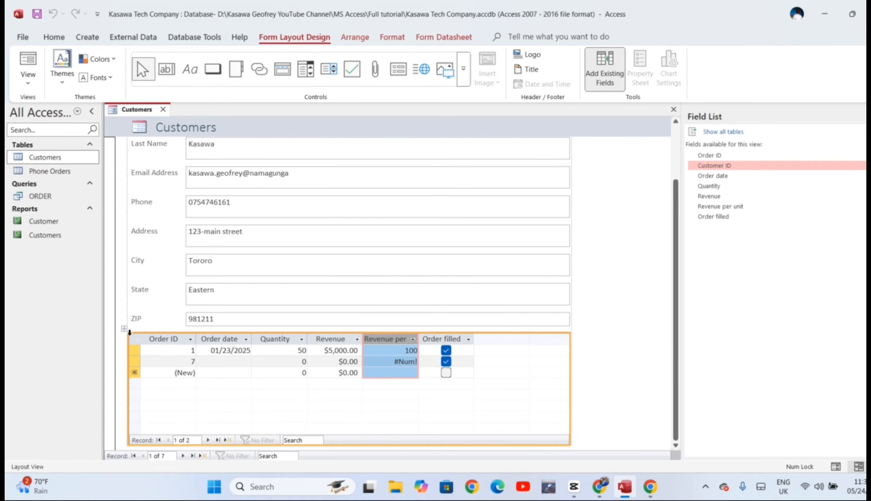
{"action": "left_click", "coordinate": [126, 334]}
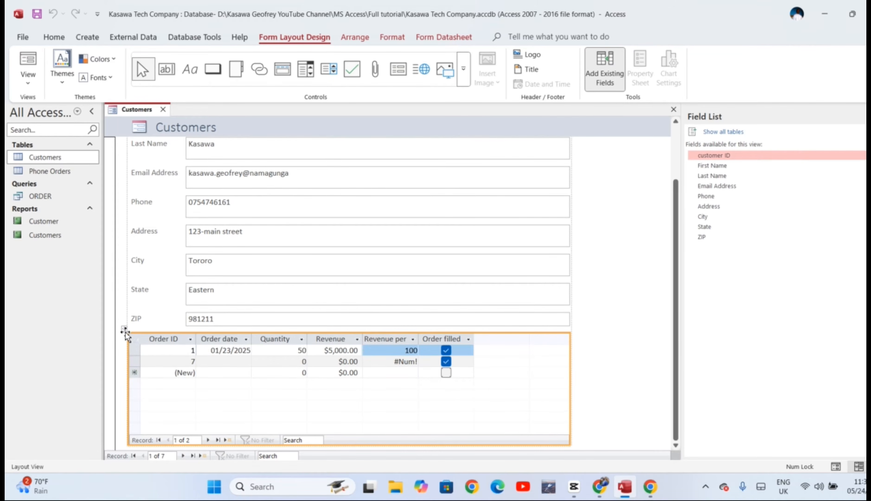
{"action": "key", "text": "Delete"}
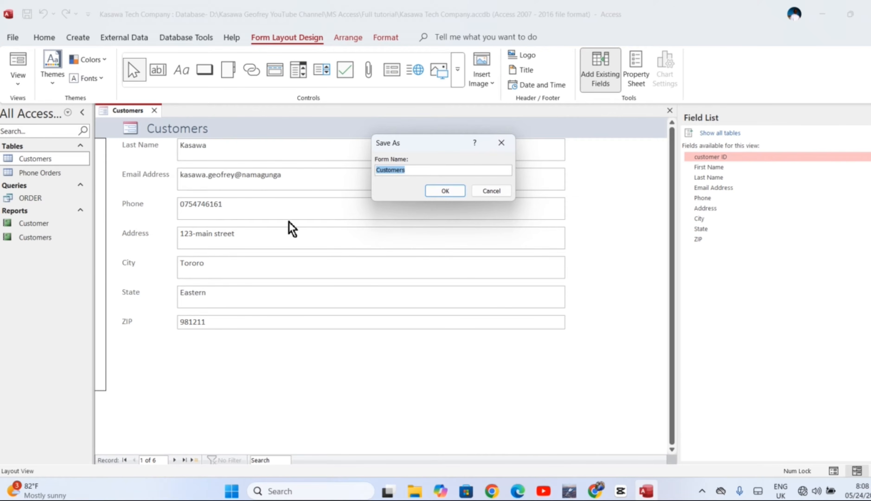
Step: Save the form under the name "Customers form"
{"action": "left_click", "coordinate": [428, 170]}
{"action": "type", "text": "form"}
{"action": "left_click", "coordinate": [450, 191]}
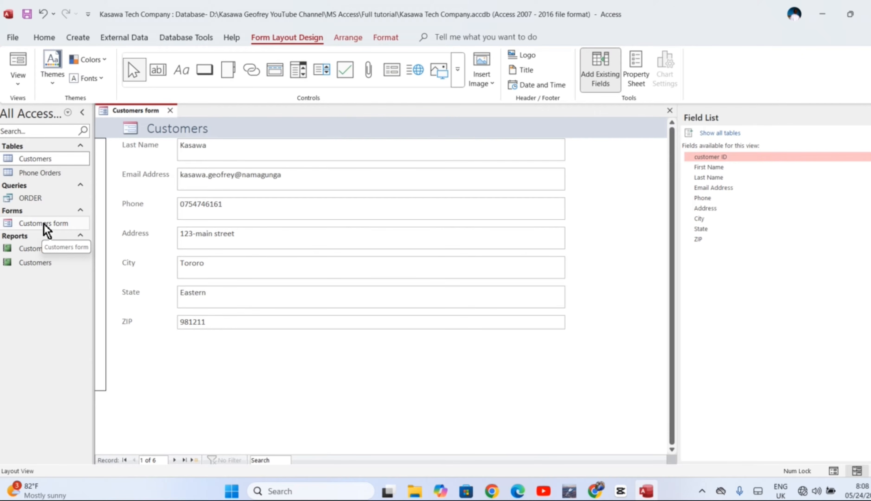
Step: Create a blank form in Design View and list the available fields of the Customers table
{"action": "left_click", "coordinate": [80, 38]}
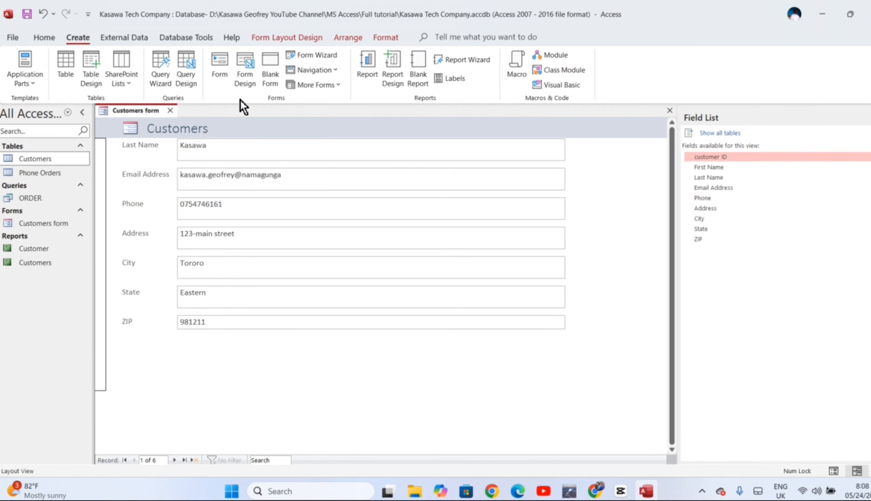
{"action": "left_click", "coordinate": [250, 67]}
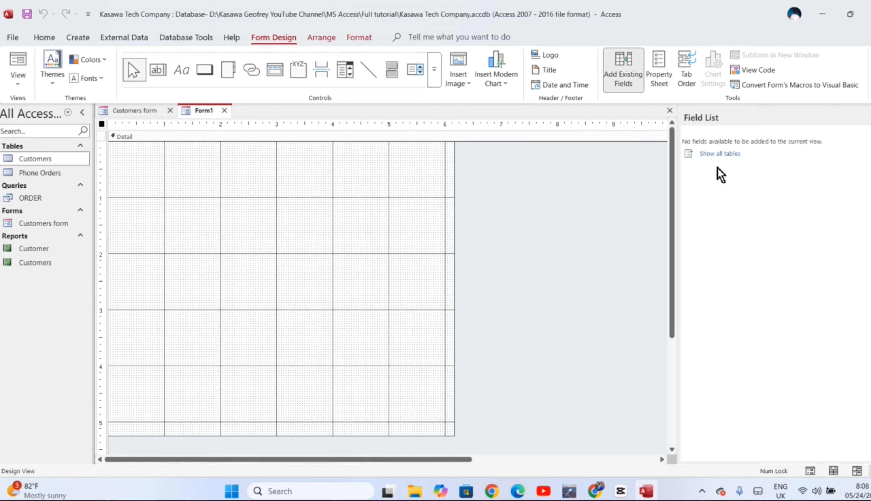
{"action": "left_click", "coordinate": [722, 154]}
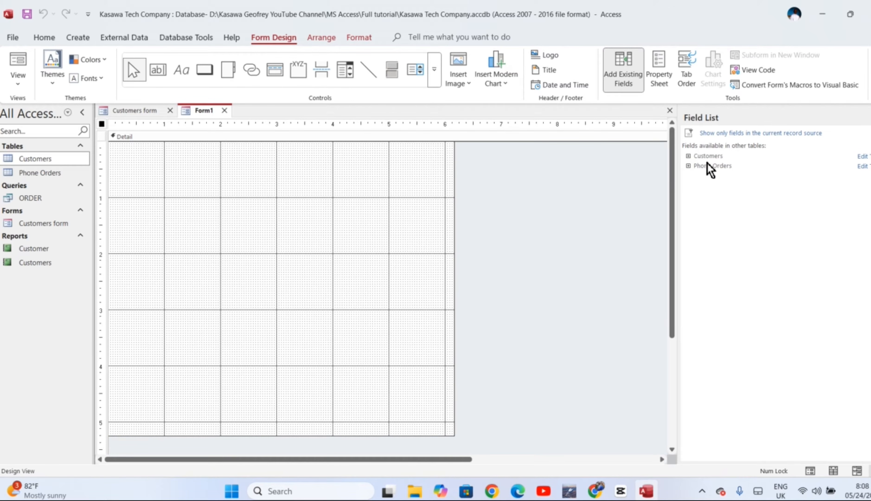
{"action": "left_click", "coordinate": [688, 156]}
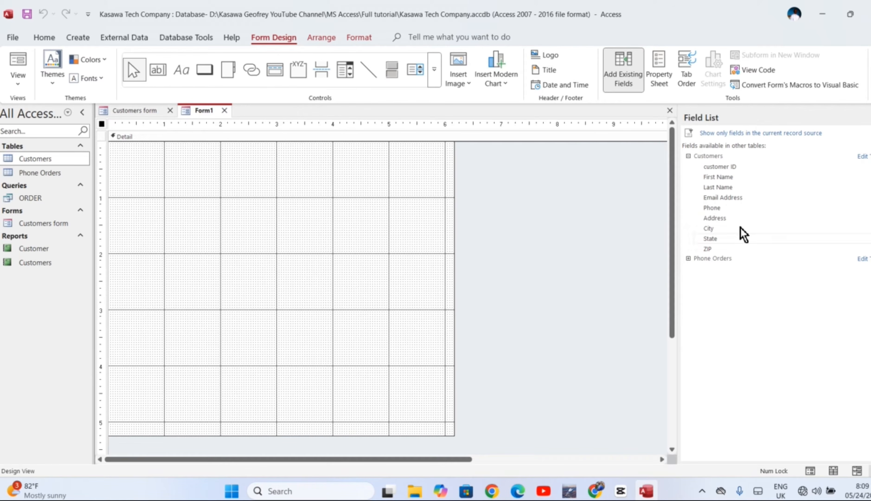
Step: Add the customer ID, First Name, Last Name, Email Address, City, State and ZIP fields to the form
{"action": "left_click", "coordinate": [720, 168]}
{"action": "double_click", "coordinate": [720, 168]}
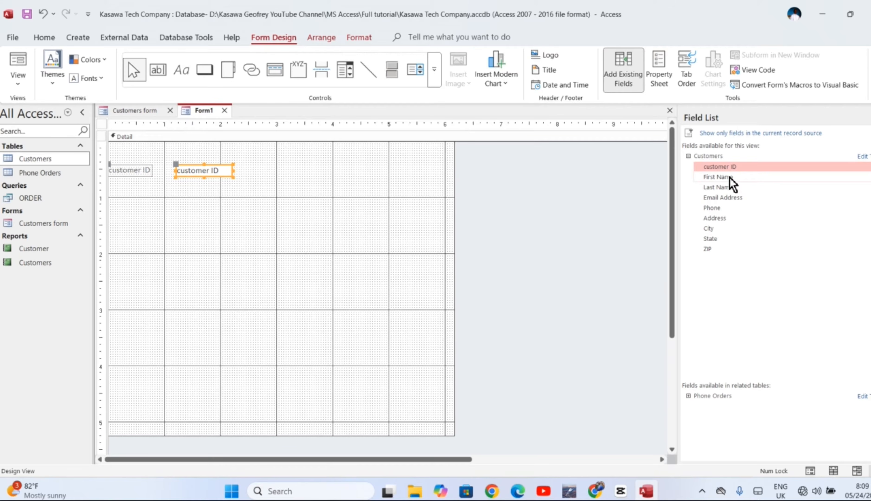
{"action": "double_click", "coordinate": [728, 177]}
{"action": "double_click", "coordinate": [729, 186]}
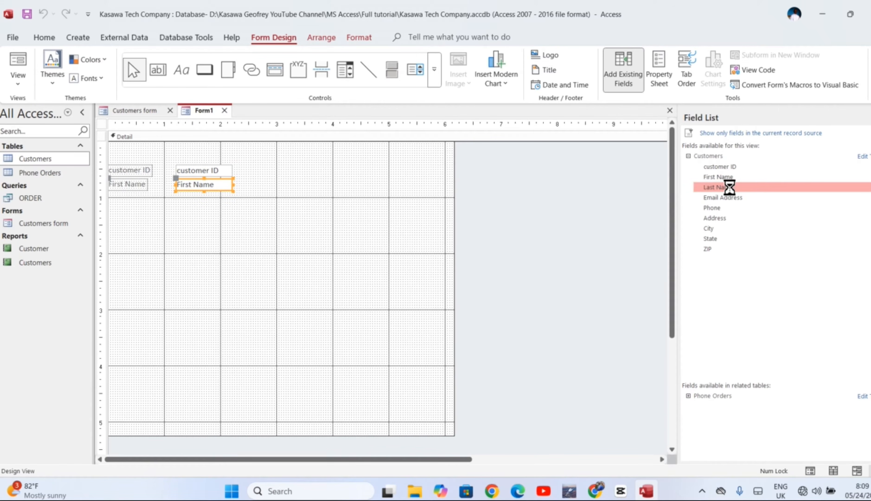
{"action": "double_click", "coordinate": [727, 199]}
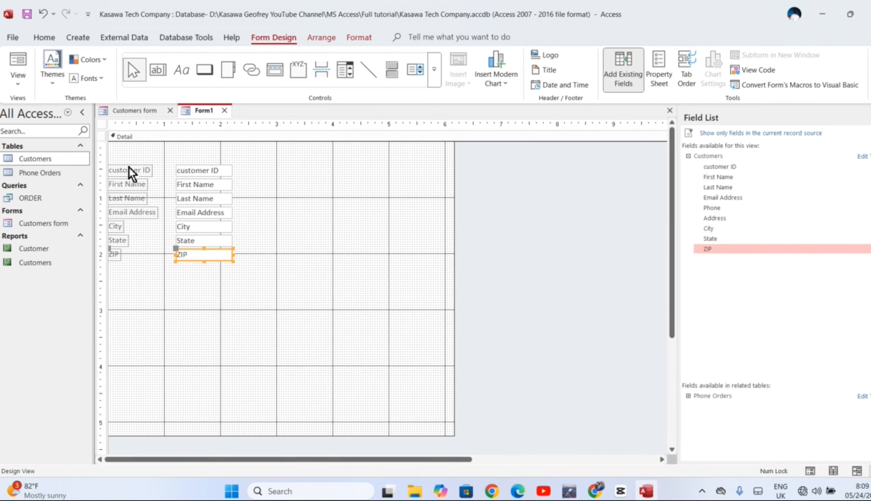
Step: Save the designed form as "frm_customers"
{"action": "left_click", "coordinate": [27, 16]}
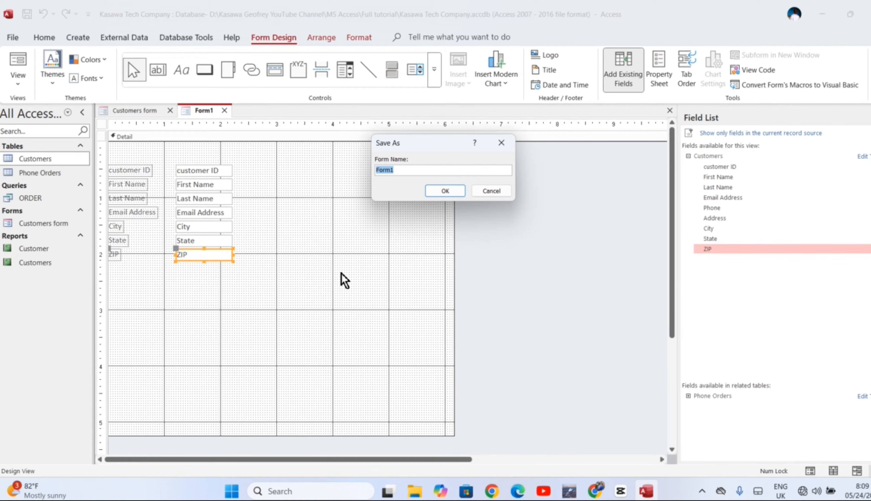
{"action": "type", "text": "fom_customers"}
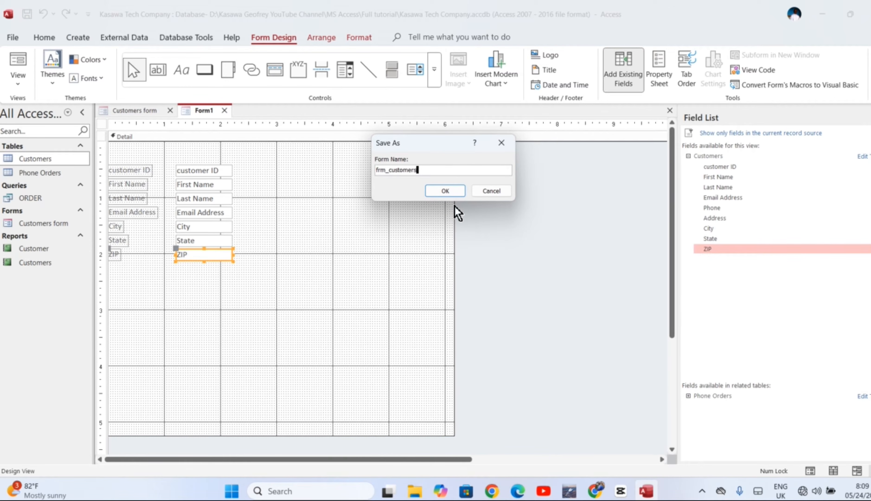
{"action": "left_click", "coordinate": [450, 193]}
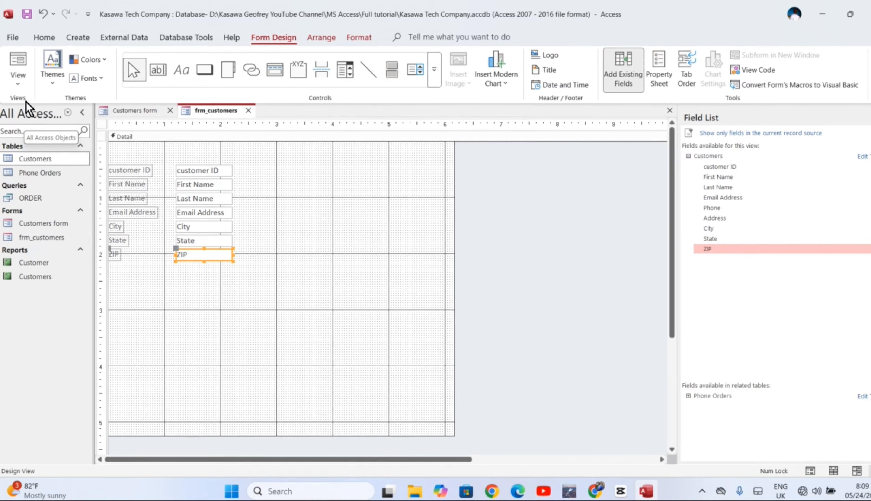
Step: Display frm_customers in Form View and compare its layout with the Customers form
{"action": "left_click", "coordinate": [18, 83]}
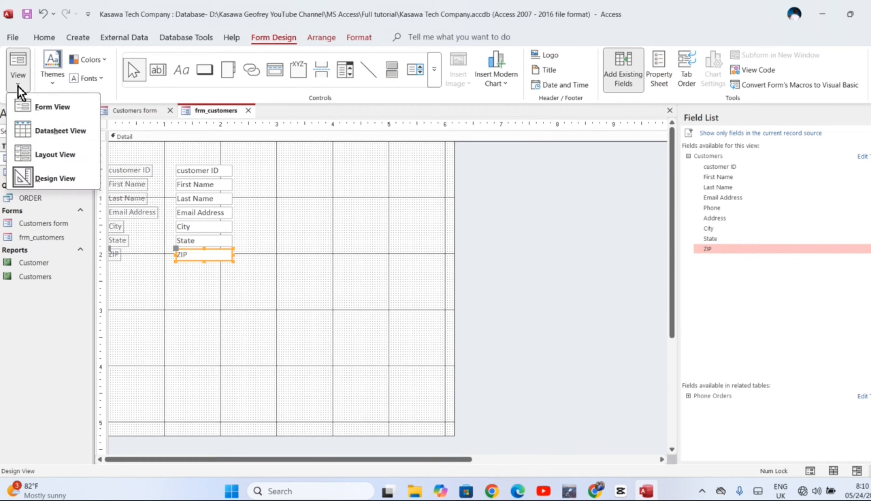
{"action": "left_click", "coordinate": [35, 107]}
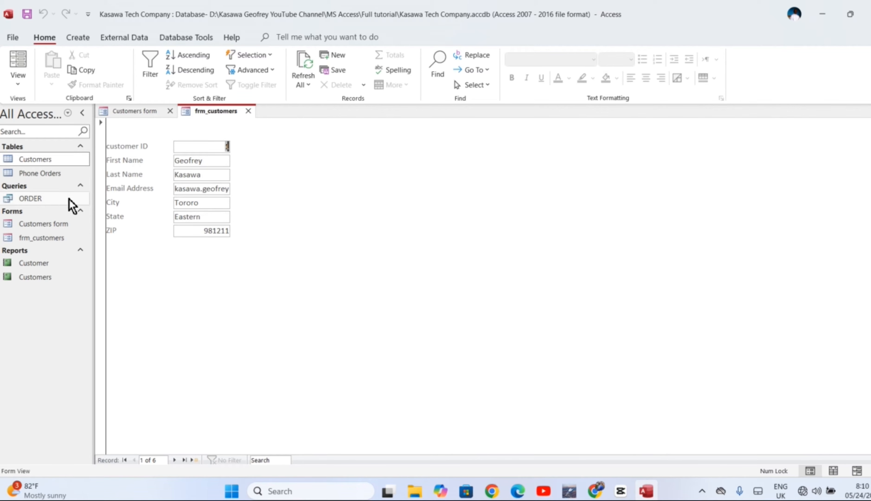
{"action": "double_click", "coordinate": [35, 222]}
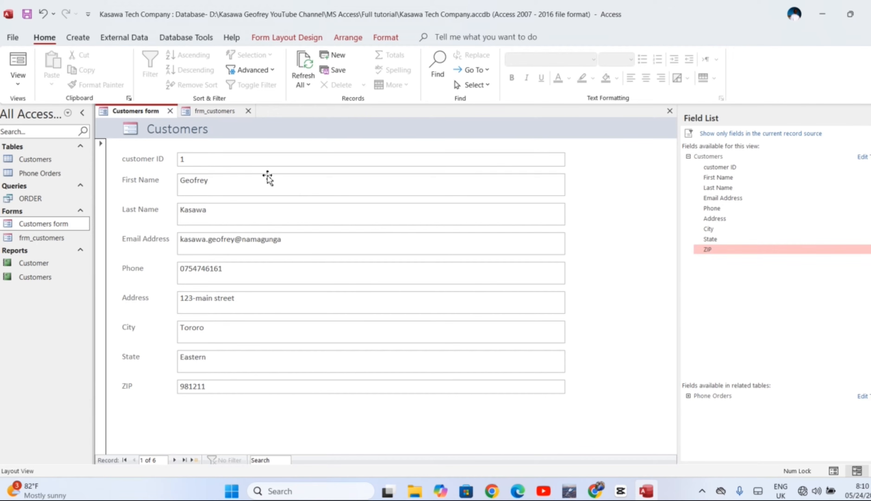
{"action": "double_click", "coordinate": [50, 241]}
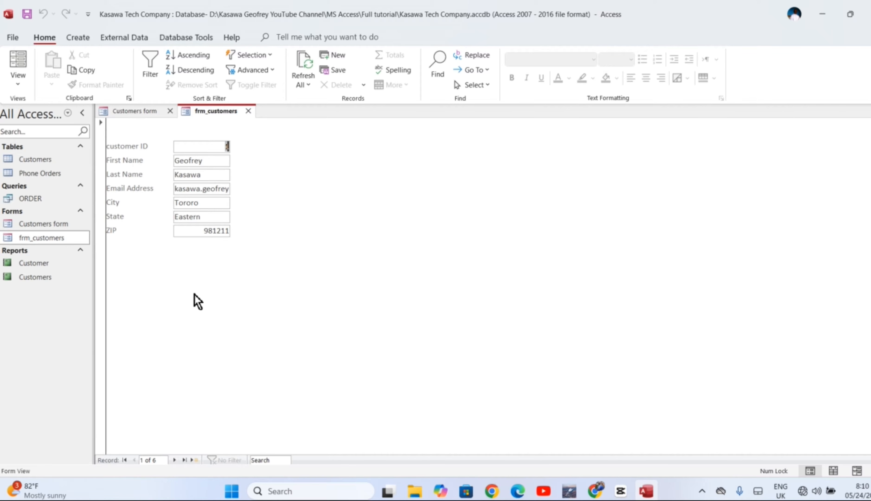
Step: Start the Form Wizard and choose the Customers table as the form's source
{"action": "left_click", "coordinate": [79, 41]}
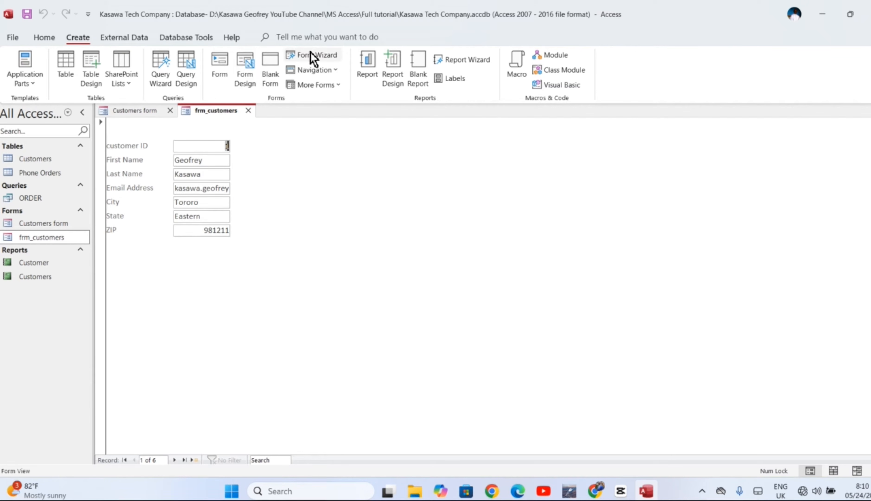
{"action": "left_click", "coordinate": [322, 57]}
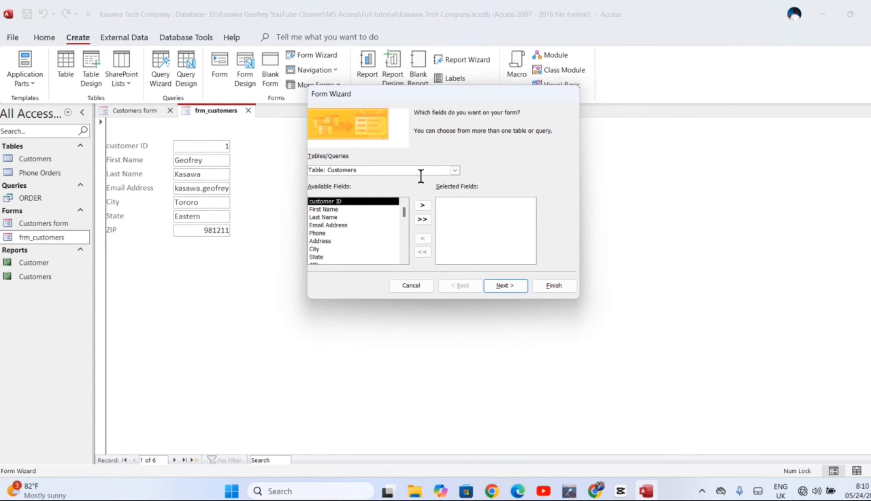
{"action": "left_click", "coordinate": [455, 171]}
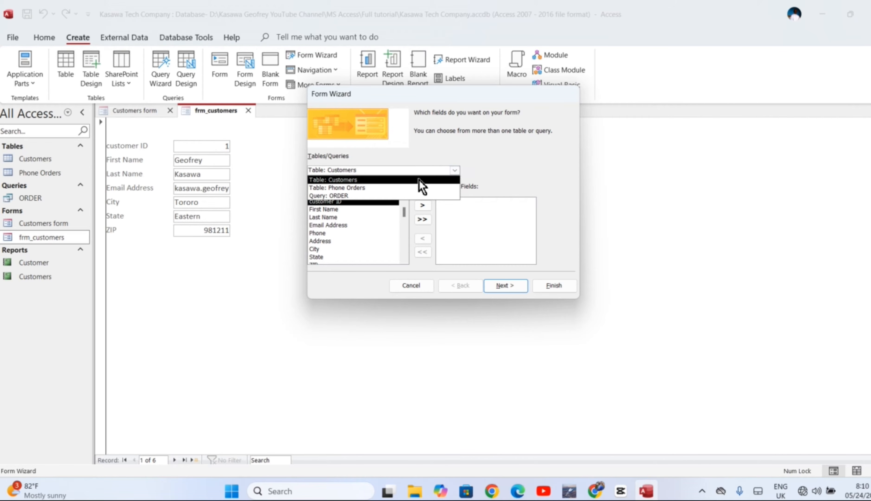
{"action": "left_click", "coordinate": [362, 180]}
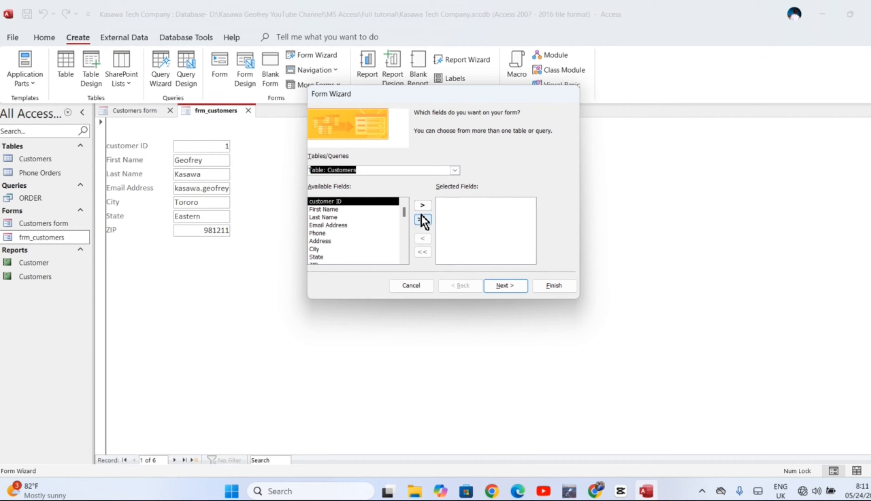
{"action": "left_click", "coordinate": [422, 206]}
{"action": "left_click", "coordinate": [423, 206]}
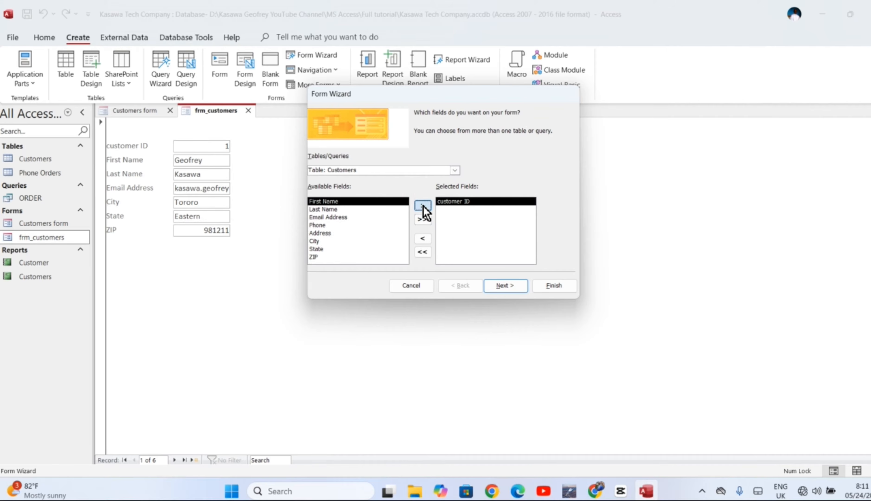
{"action": "left_click", "coordinate": [423, 253]}
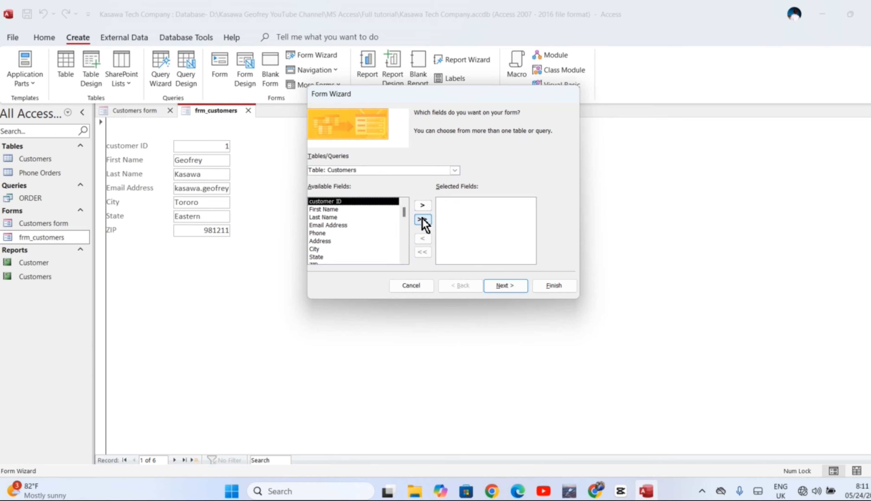
{"action": "left_click", "coordinate": [422, 220]}
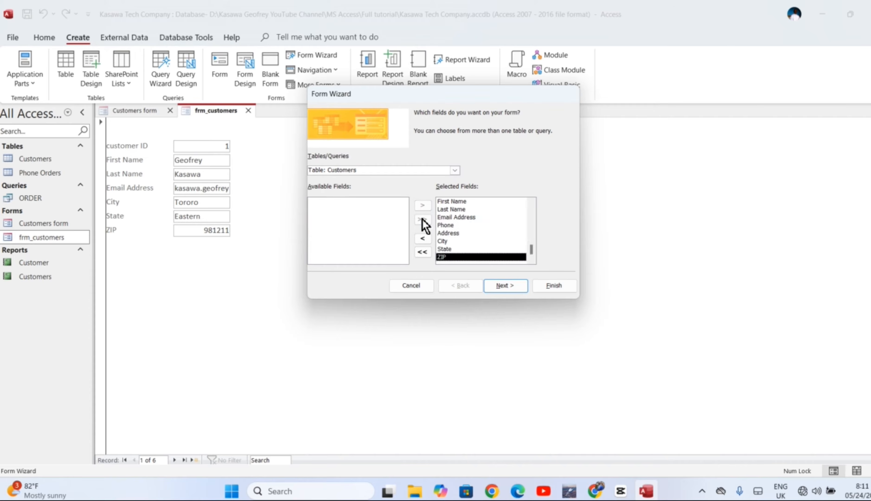
{"action": "left_click", "coordinate": [422, 251]}
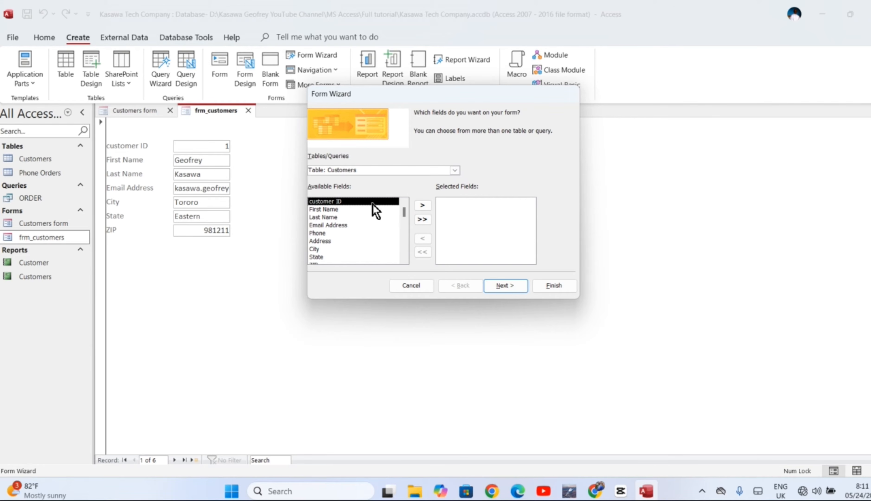
Step: Include the customer ID, First Name, Last Name, Email Address, City, State and ZIP fields in the wizard's form
{"action": "left_click", "coordinate": [422, 207]}
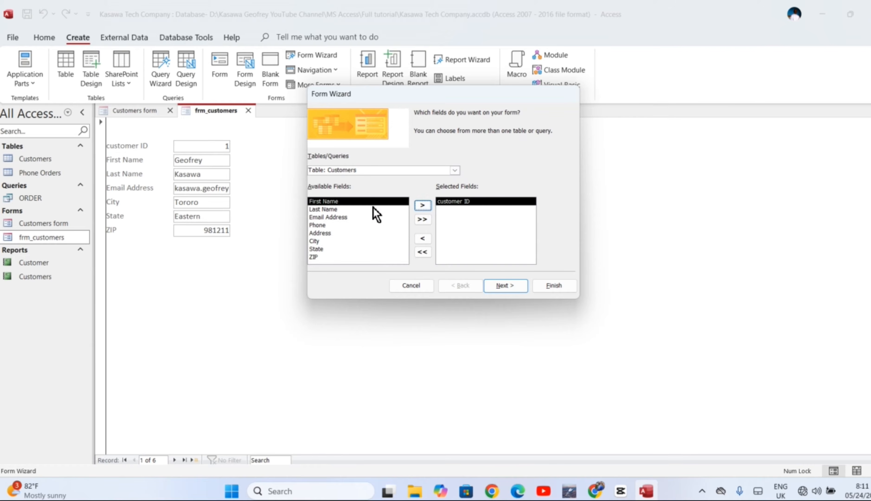
{"action": "left_click", "coordinate": [423, 207]}
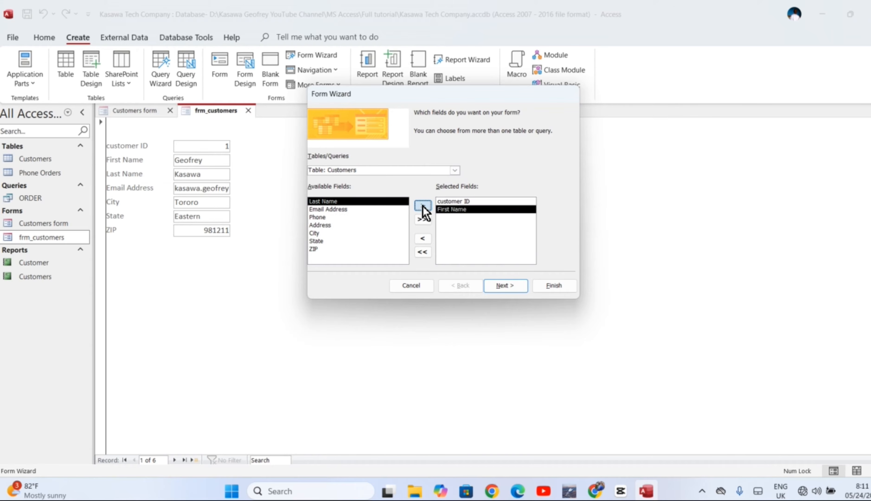
{"action": "left_click", "coordinate": [422, 207]}
{"action": "left_click", "coordinate": [422, 206]}
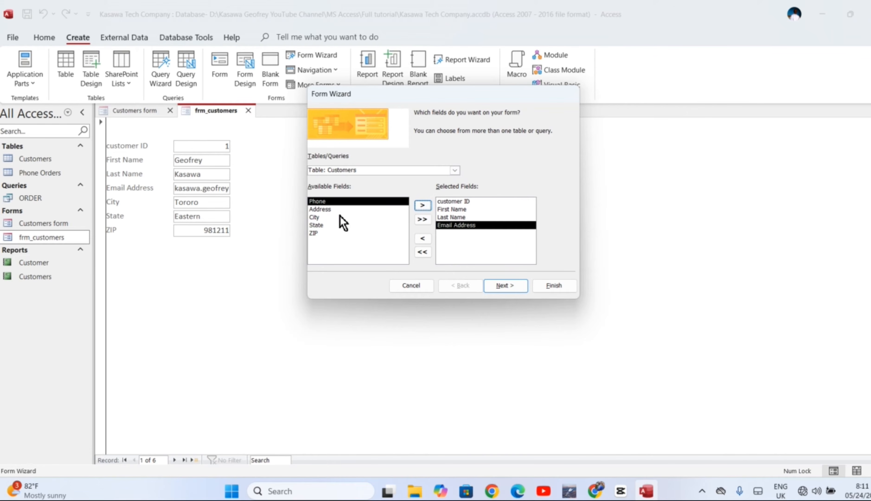
{"action": "left_click", "coordinate": [328, 216]}
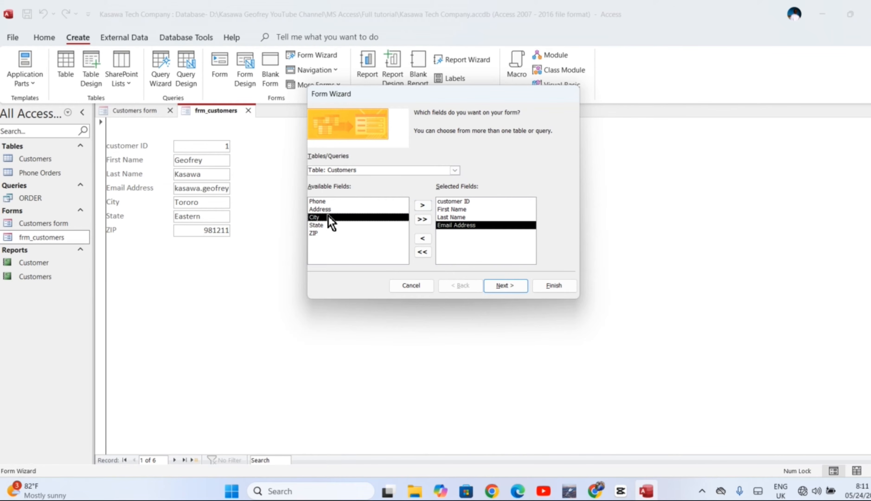
{"action": "left_click", "coordinate": [422, 206]}
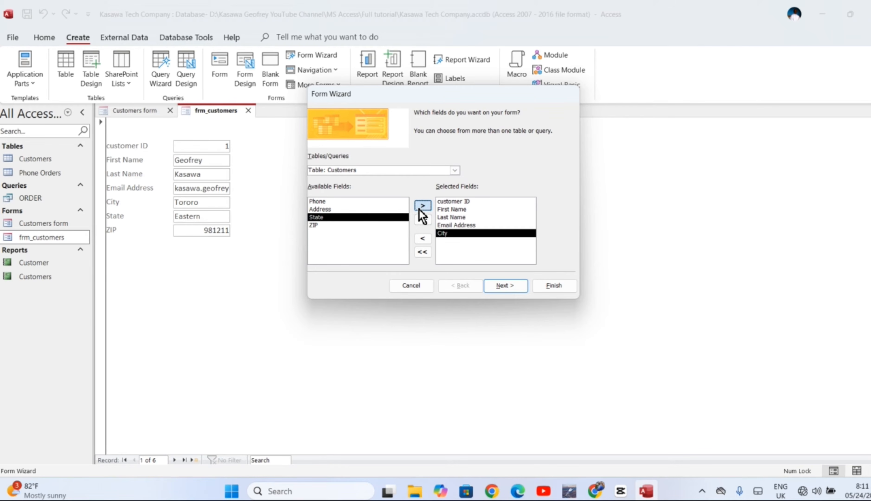
{"action": "left_click", "coordinate": [422, 206]}
{"action": "left_click", "coordinate": [422, 206]}
Step: Give the form a Columnar layout, title it "Customers fom" and finish the wizard with the form opened for viewing
{"action": "left_click", "coordinate": [506, 286]}
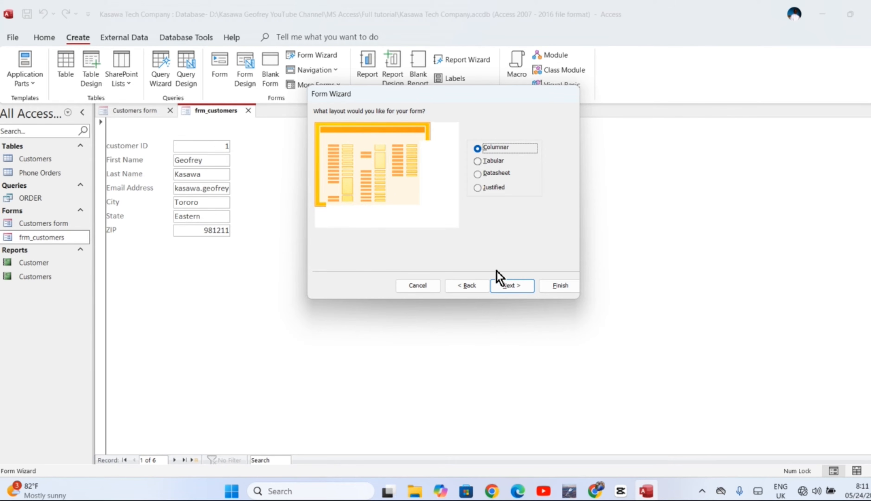
{"action": "left_click", "coordinate": [478, 173]}
{"action": "left_click", "coordinate": [478, 161]}
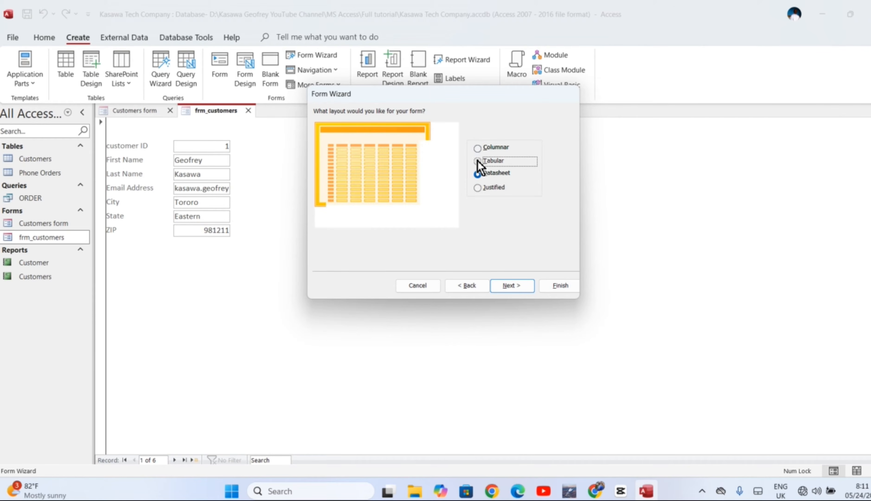
{"action": "left_click", "coordinate": [478, 149]}
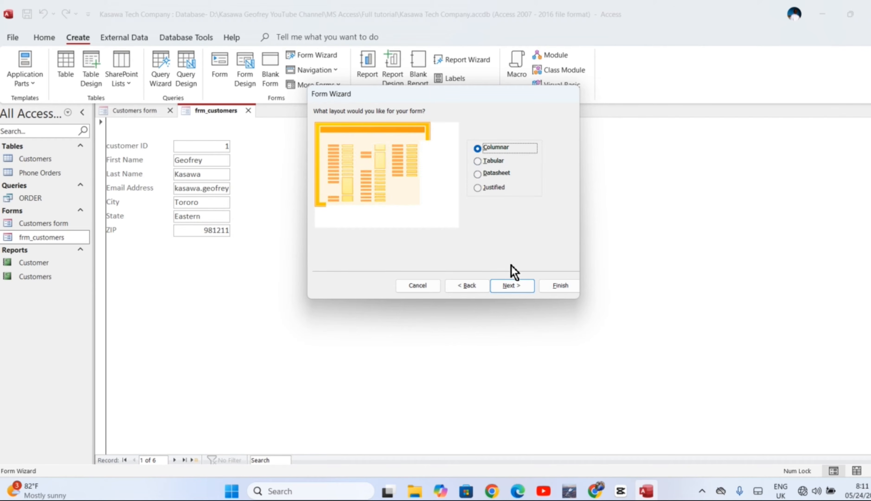
{"action": "left_click", "coordinate": [505, 287]}
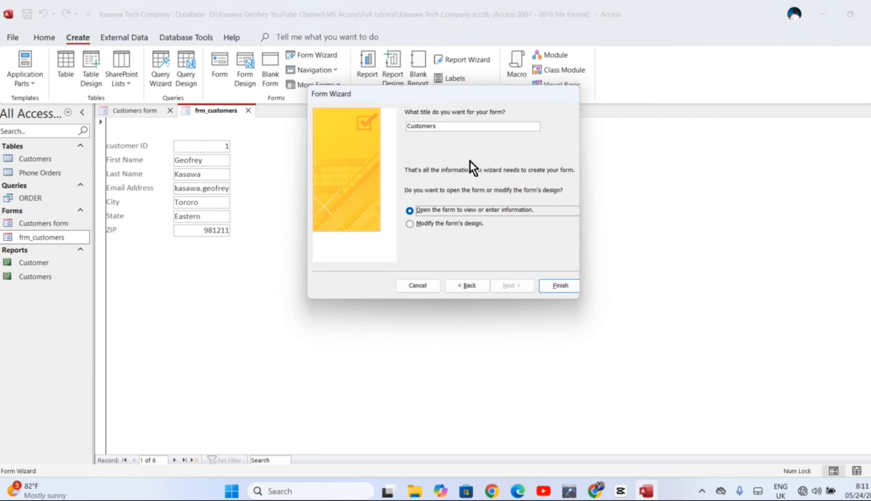
{"action": "left_click", "coordinate": [550, 287]}
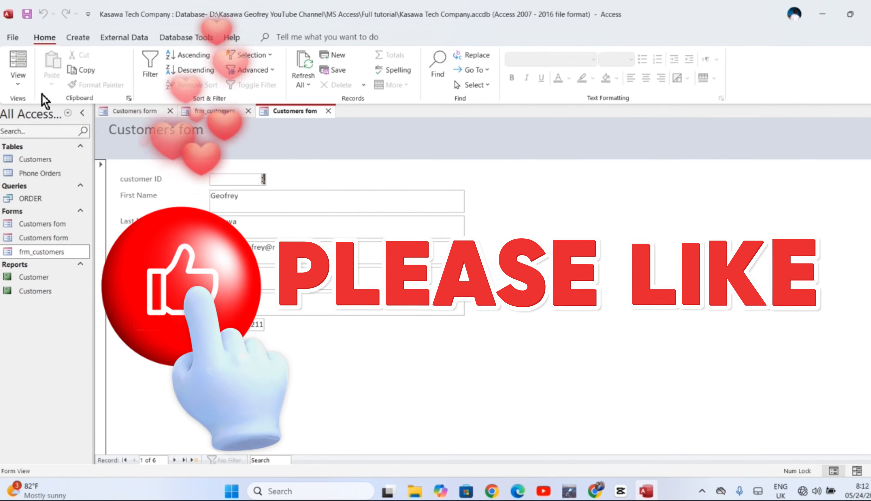
Step: Switch the Customers fom form to Design View and select the First Name label and its text box in turn
{"action": "left_click", "coordinate": [18, 85]}
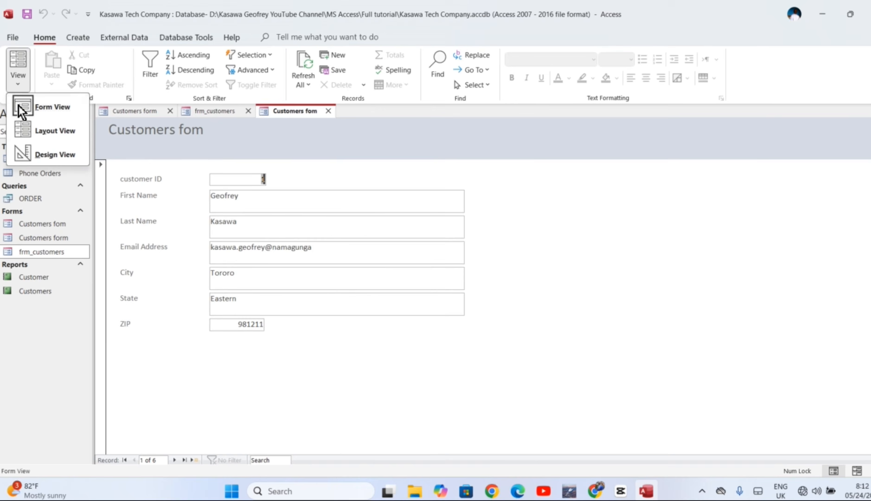
{"action": "left_click", "coordinate": [39, 155]}
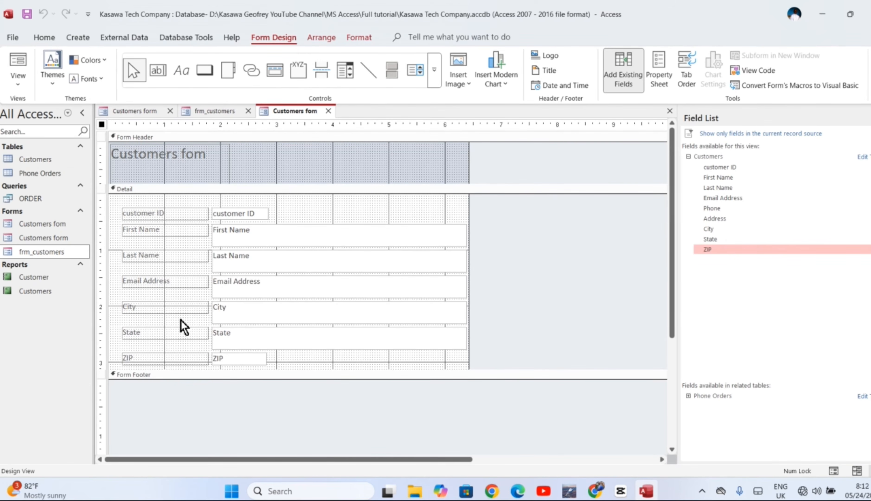
{"action": "left_click", "coordinate": [151, 235]}
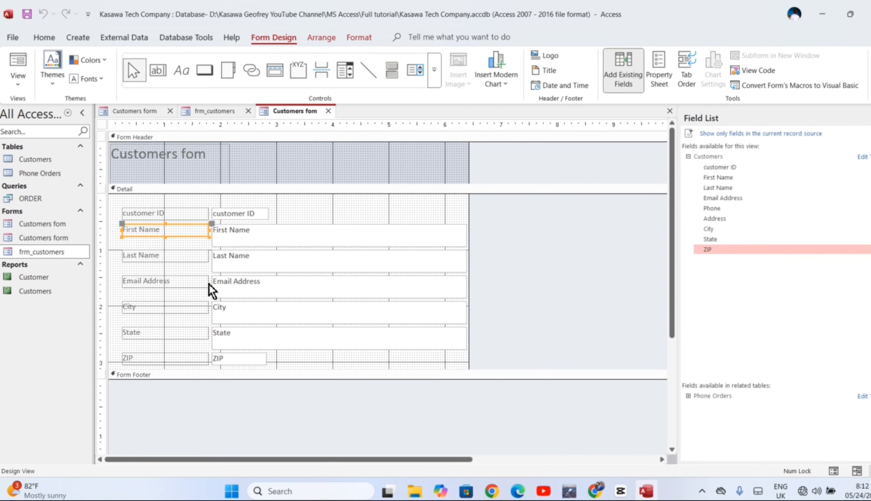
{"action": "left_click", "coordinate": [292, 235]}
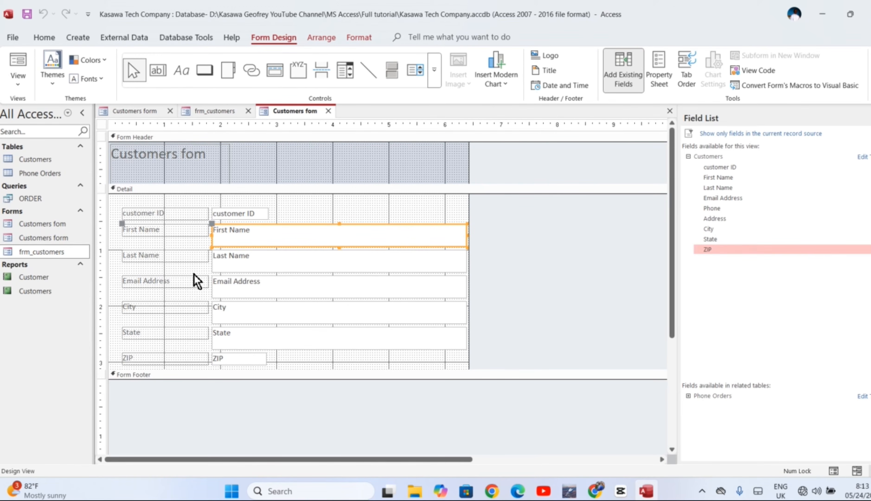
{"action": "left_click", "coordinate": [150, 215]}
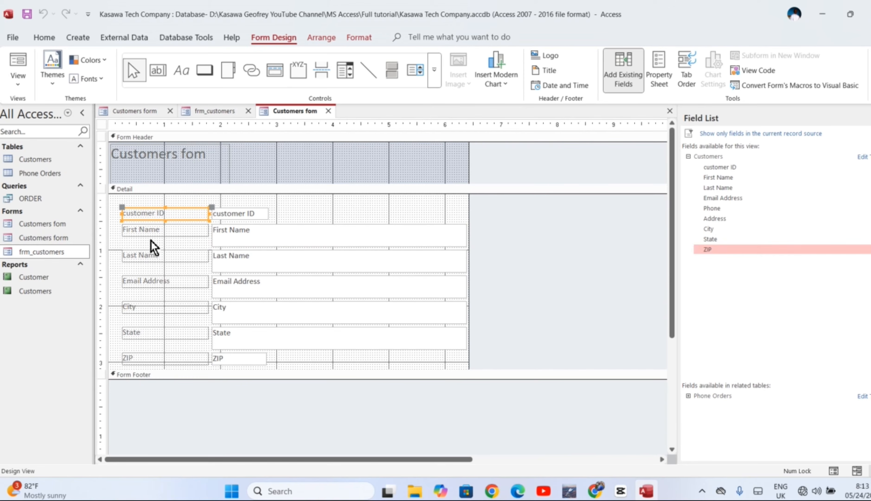
{"action": "left_click", "coordinate": [163, 231]}
{"action": "left_click", "coordinate": [163, 212]}
{"action": "left_click", "coordinate": [157, 213]}
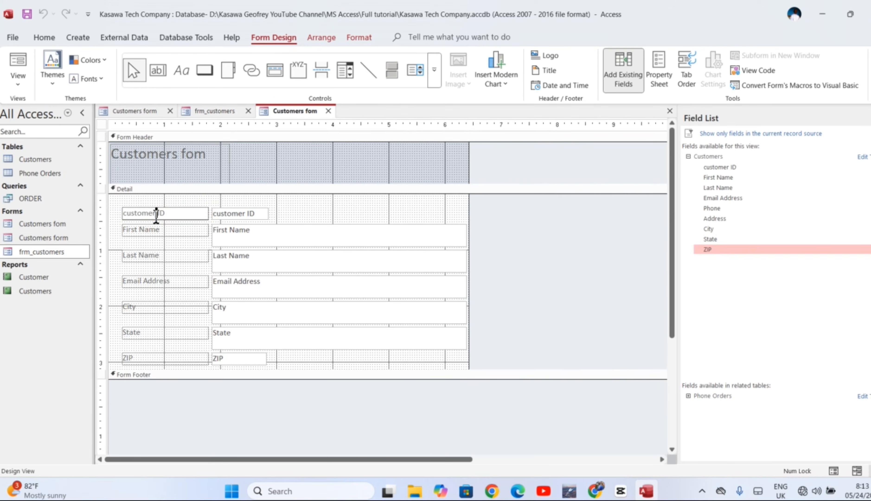
{"action": "left_click", "coordinate": [155, 230]}
Step: Select all the field labels from customer ID to ZIP together and give them a black background fill
{"action": "left_click", "coordinate": [159, 213]}
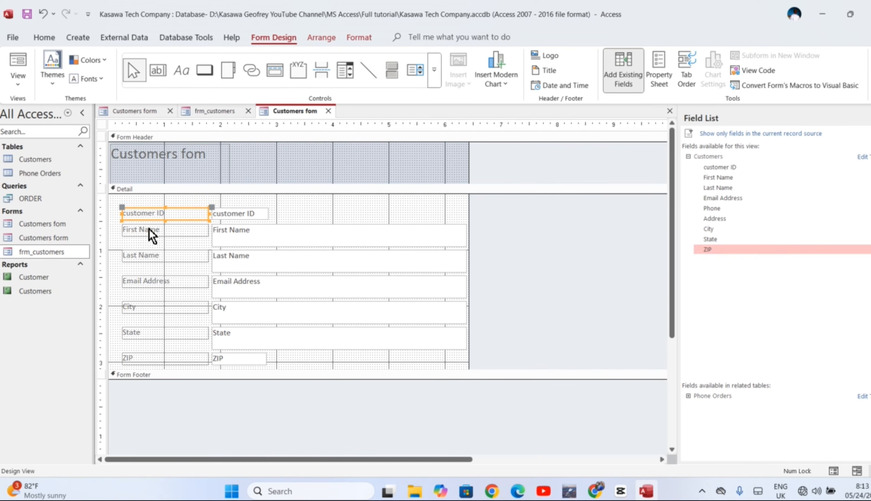
{"action": "left_click", "coordinate": [149, 229], "text": "shift"}
{"action": "left_click", "coordinate": [150, 255], "text": "shift"}
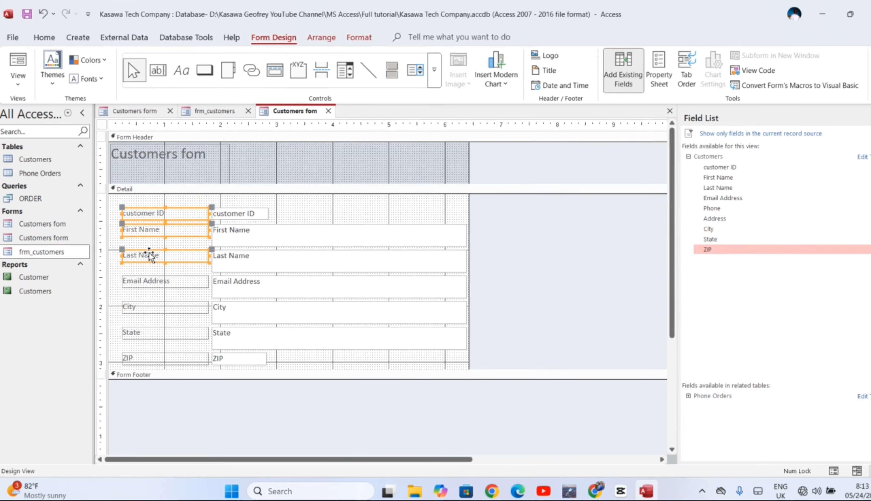
{"action": "left_click", "coordinate": [150, 280], "text": "shift"}
{"action": "left_click", "coordinate": [148, 306], "text": "shift"}
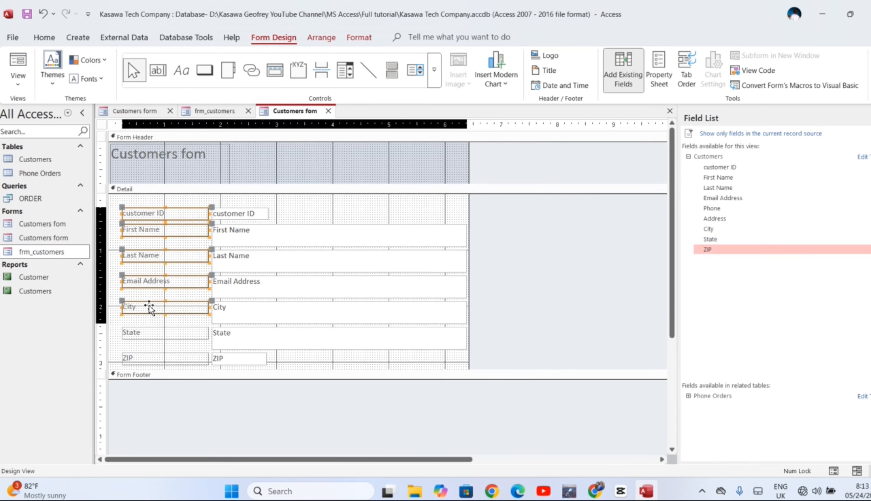
{"action": "left_click", "coordinate": [148, 332], "text": "shift"}
{"action": "left_click", "coordinate": [150, 356], "text": "shift"}
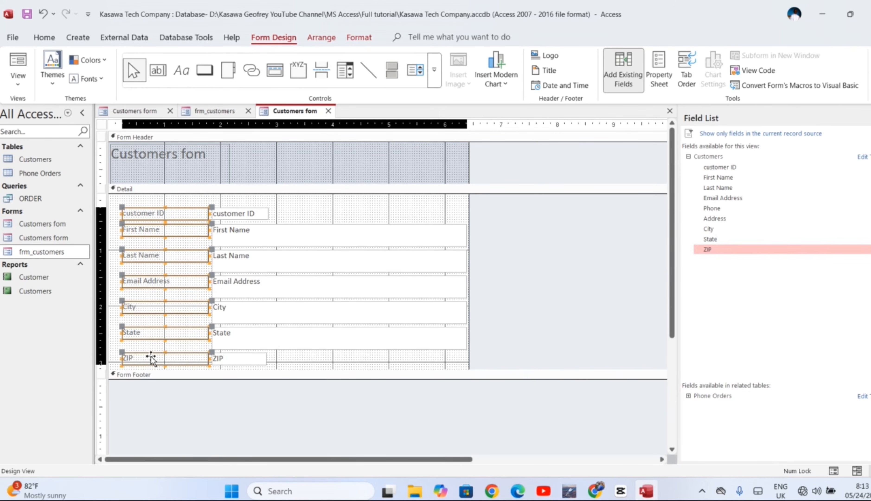
{"action": "right_click", "coordinate": [156, 338]}
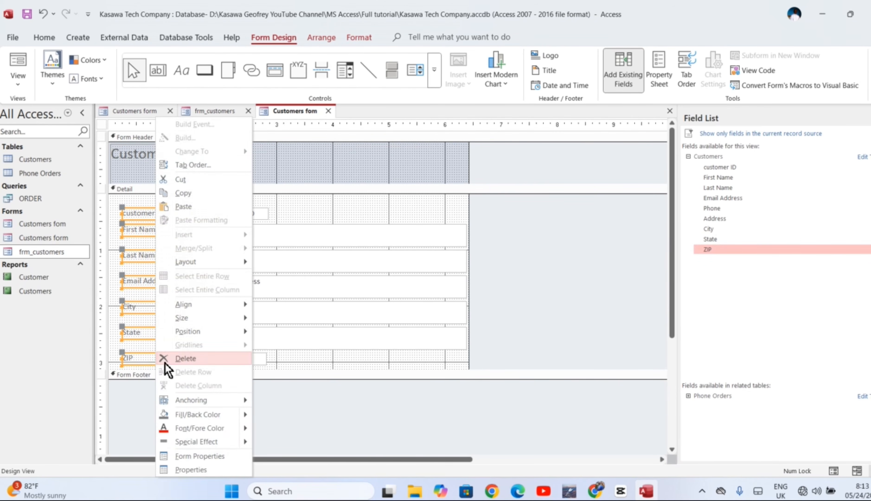
{"action": "mouse_move", "coordinate": [207, 417]}
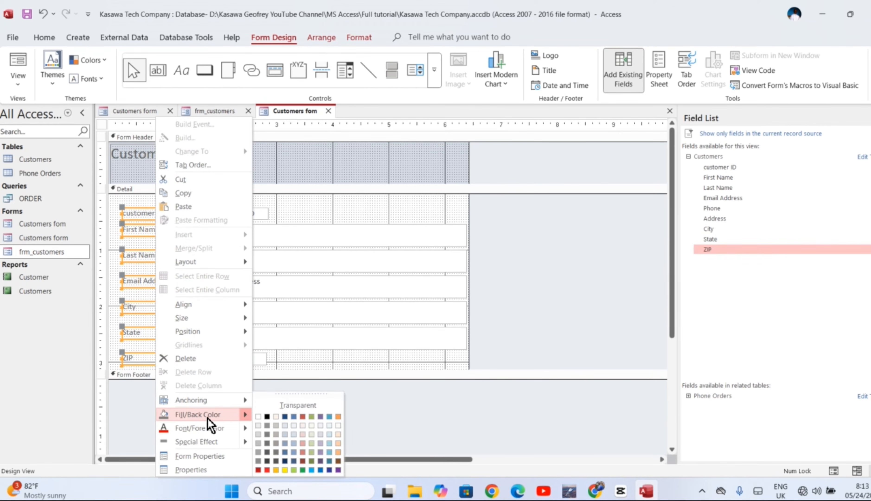
{"action": "left_click", "coordinate": [267, 417]}
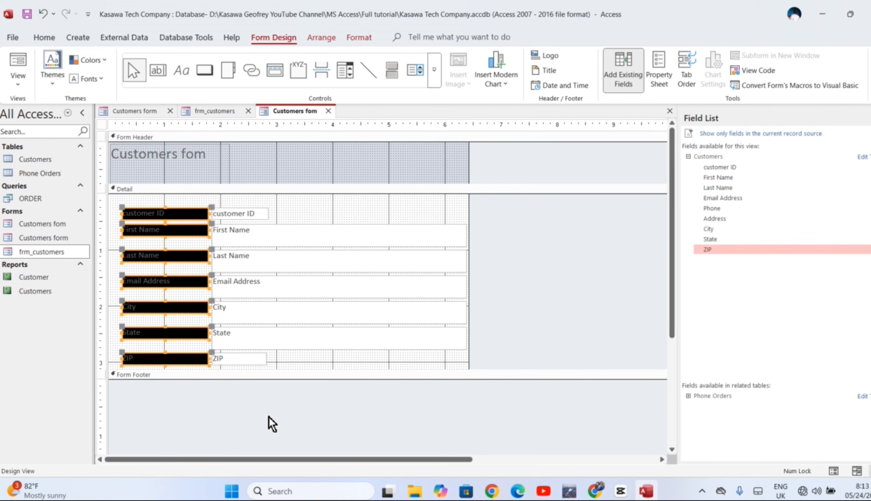
Step: Set the font color of the selected field labels to white
{"action": "right_click", "coordinate": [173, 310]}
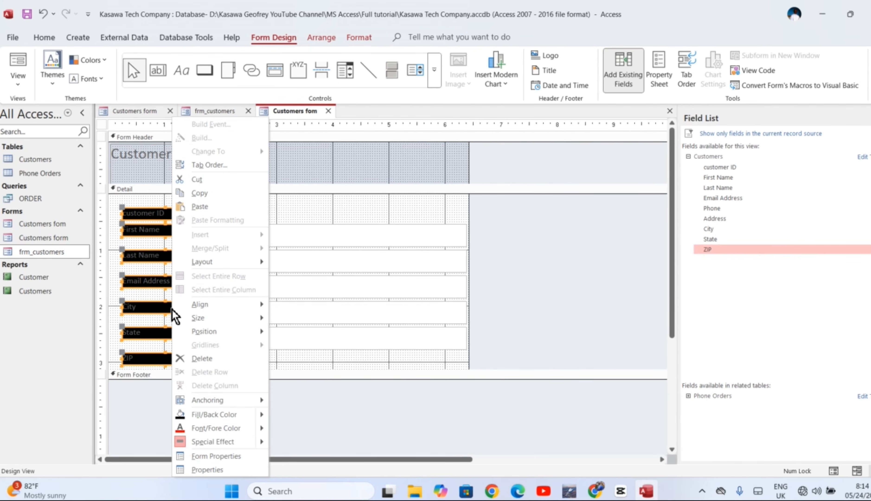
{"action": "mouse_move", "coordinate": [219, 431]}
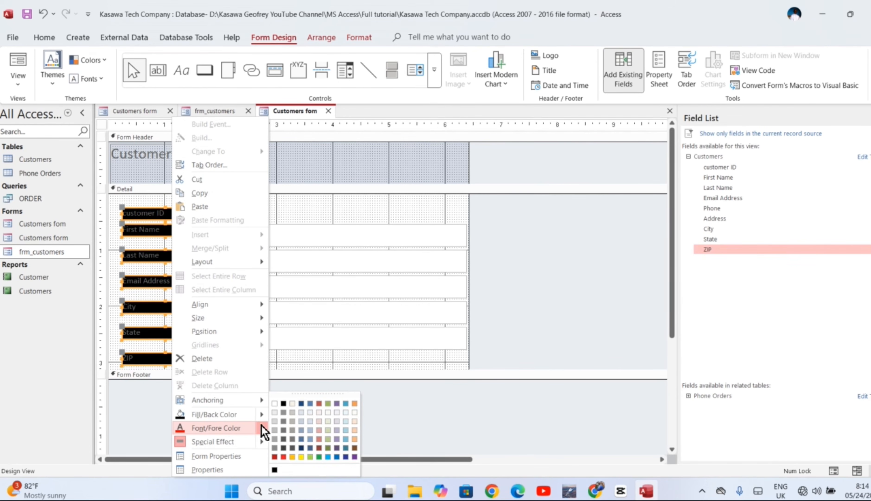
{"action": "left_click", "coordinate": [275, 404]}
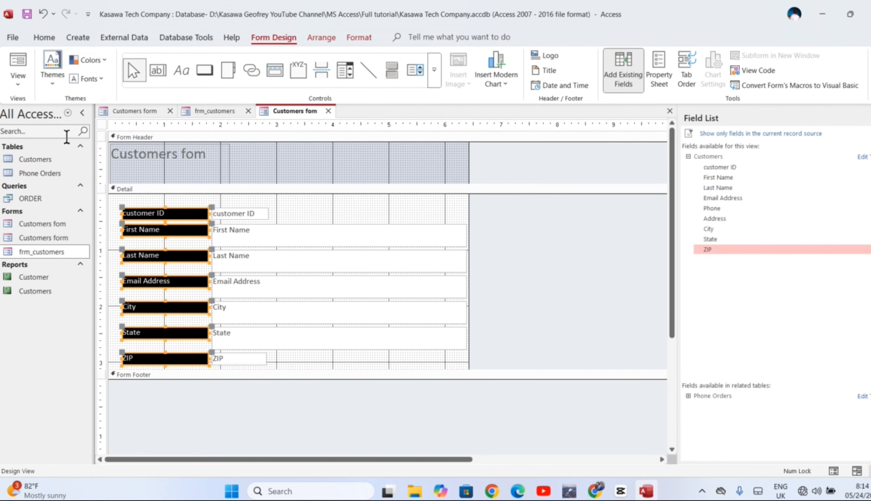
Step: Preview the Customers fom form in Form View to check the label formatting, and return it to Design View
{"action": "left_click", "coordinate": [21, 83]}
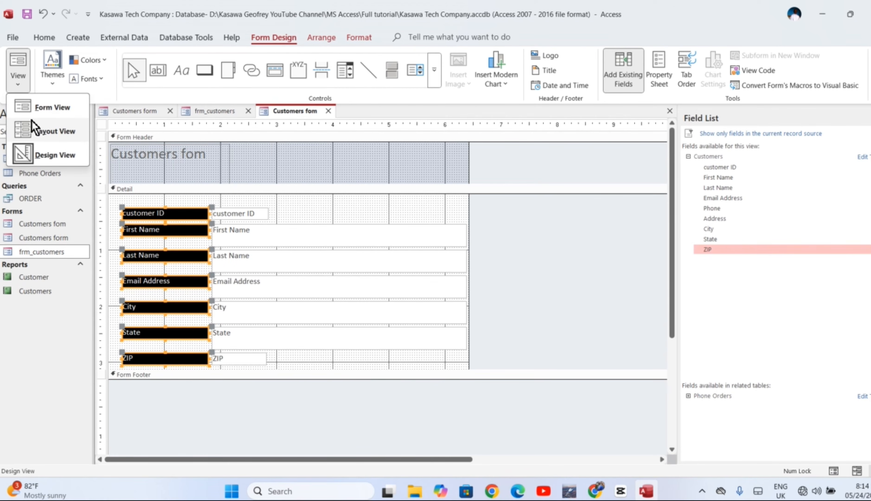
{"action": "left_click", "coordinate": [39, 114]}
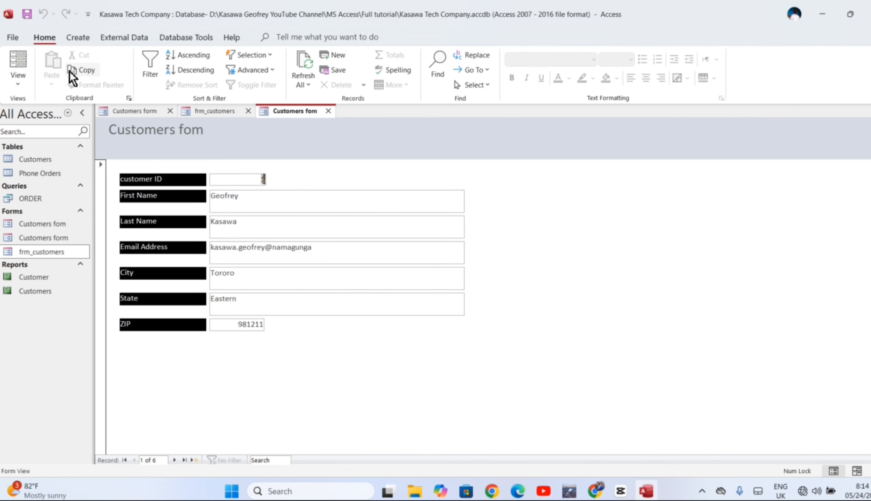
{"action": "left_click", "coordinate": [18, 83]}
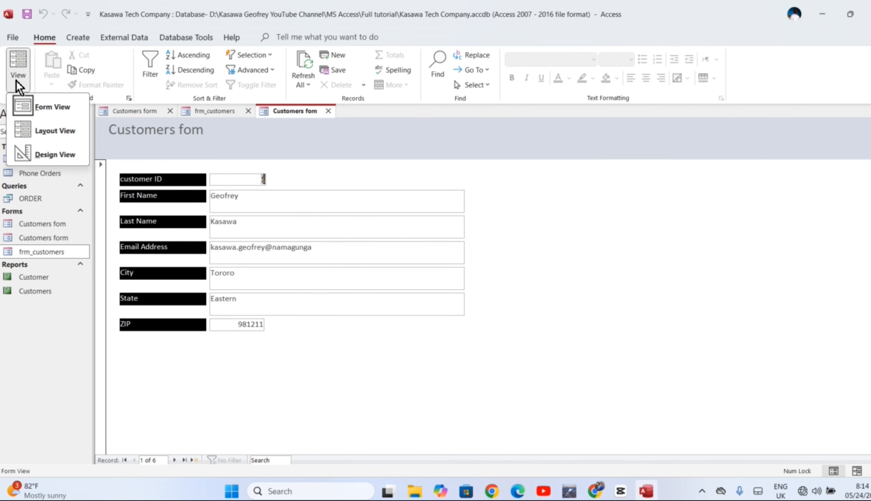
{"action": "left_click", "coordinate": [33, 156]}
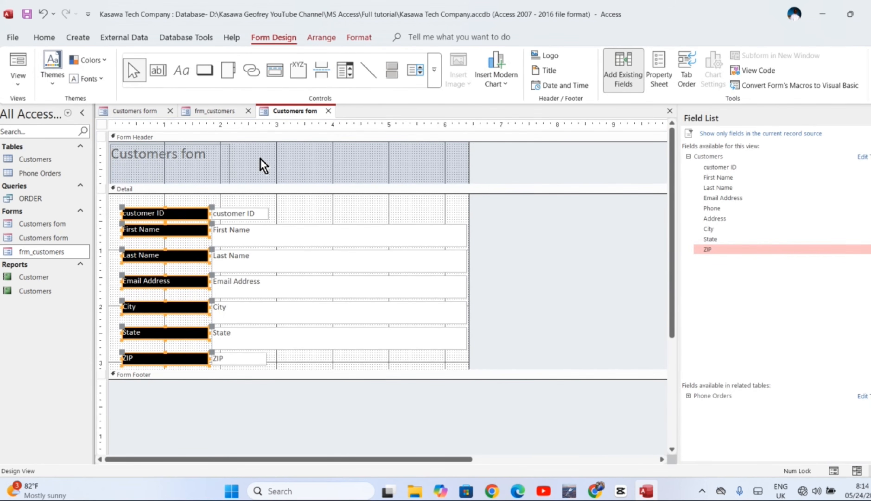
Step: Insert the Desktop picture "10 best camera phones for stunning photos in 2025" as the logo in the form header
{"action": "left_click", "coordinate": [550, 61]}
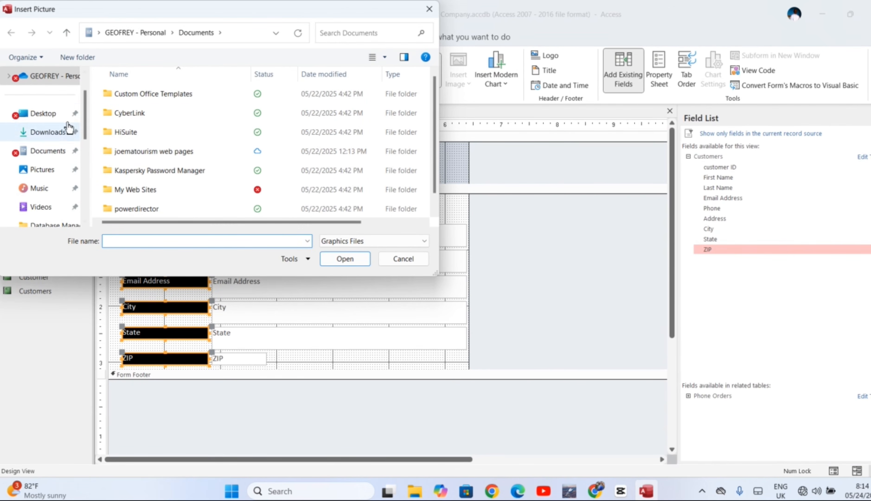
{"action": "left_click", "coordinate": [43, 115]}
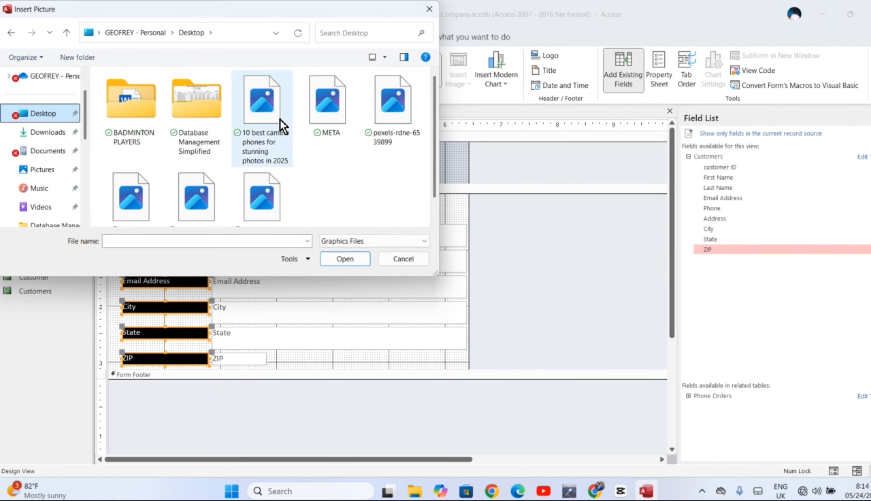
{"action": "left_click", "coordinate": [273, 120]}
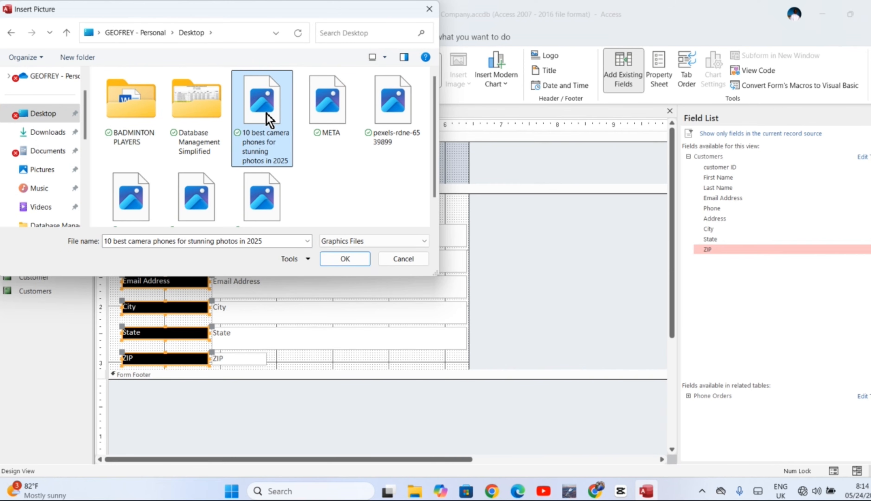
{"action": "left_click", "coordinate": [344, 259]}
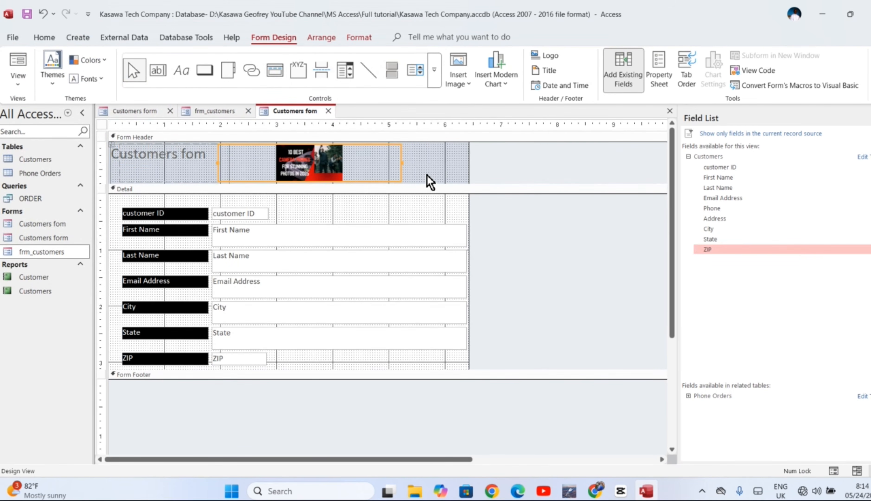
Step: Resize the header logo's frame to span about 4.6 to 6.4 on the horizontal ruler, ending at the form's right edge, and deselect it
{"action": "left_click_drag", "start_coordinate": [401, 163], "coordinate": [468, 163]}
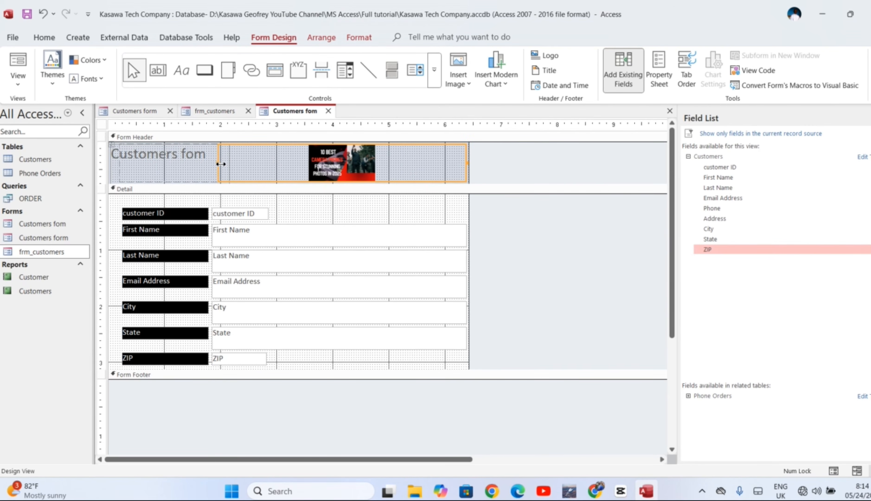
{"action": "left_click_drag", "start_coordinate": [221, 164], "coordinate": [366, 166]}
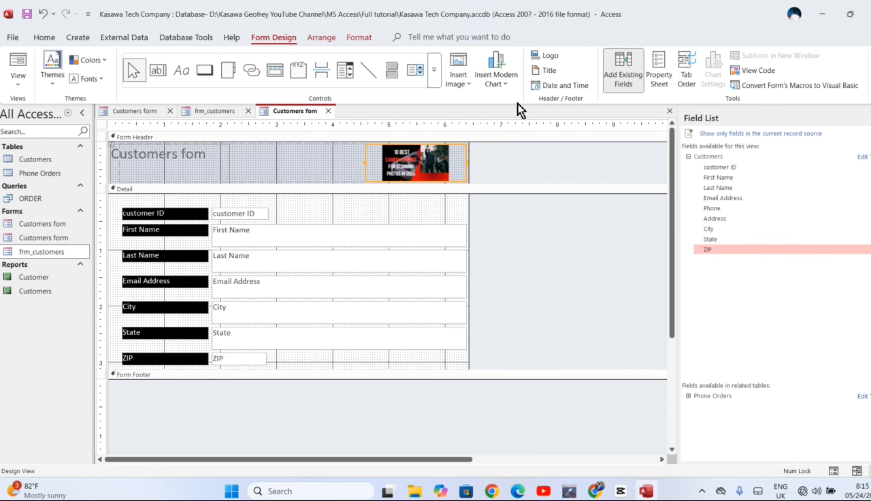
{"action": "left_click", "coordinate": [320, 200]}
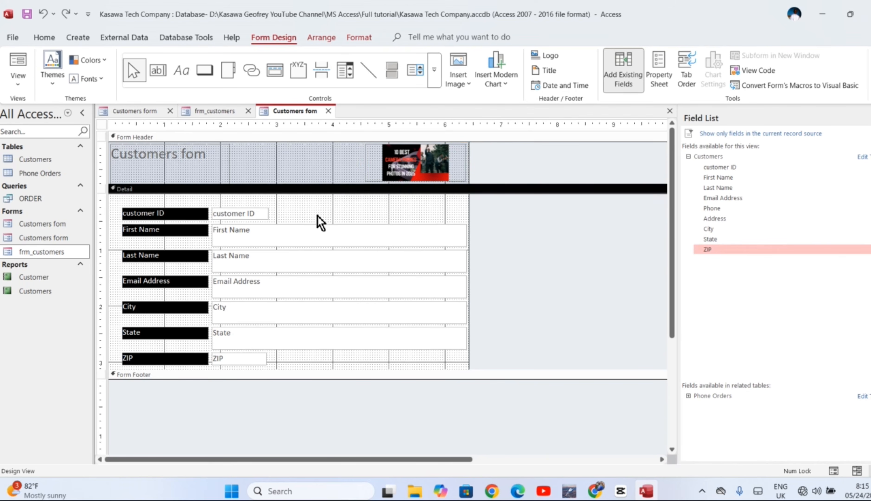
Step: Open the image gallery for inserting a picture into the form
{"action": "left_click", "coordinate": [469, 81]}
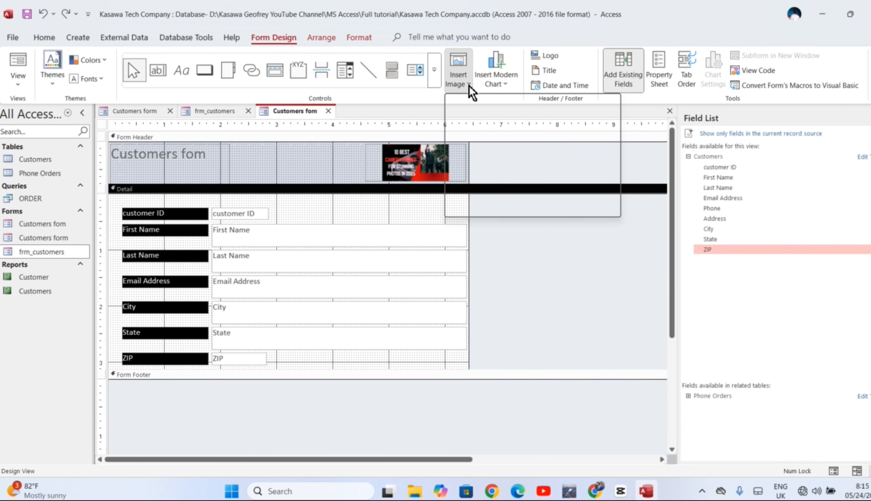